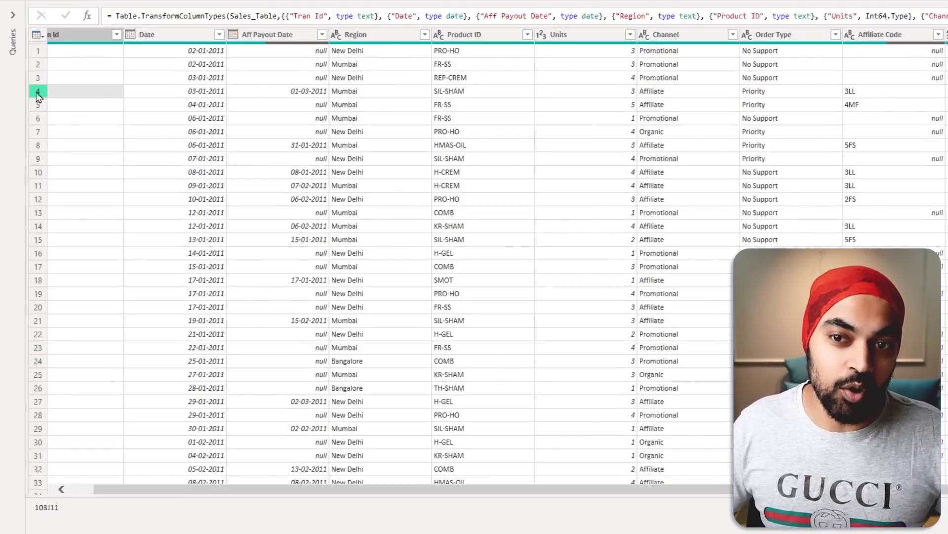
# - Preview the record in row 4 and enlarge its preview area to examine every field, then shrink the area again
pyautogui.click(38, 92)
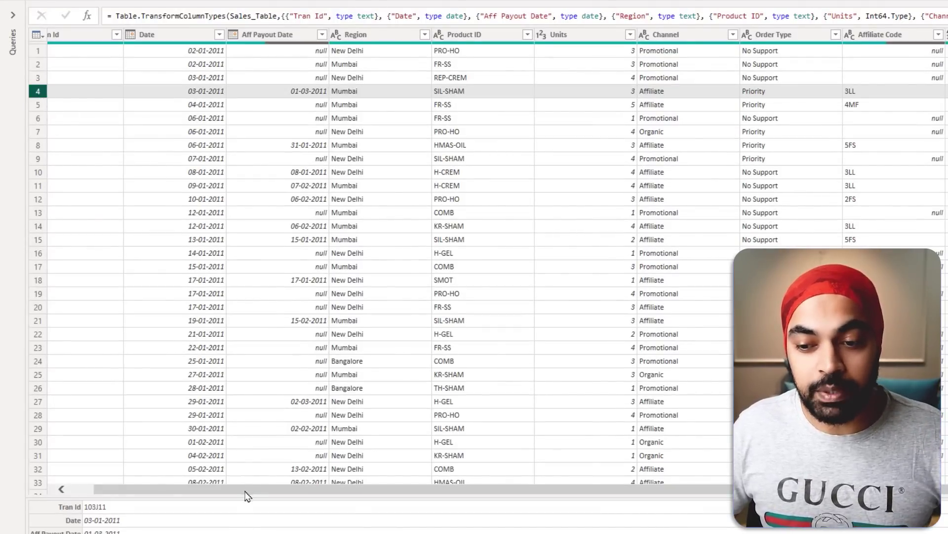
pyautogui.moveTo(244, 495); pyautogui.dragTo(267, 236)
pyautogui.moveTo(28, 291)
pyautogui.mouseDown()
pyautogui.moveTo(101, 392)
pyautogui.moveTo(102, 470)
pyautogui.mouseUp()
pyautogui.moveTo(136, 300)
pyautogui.mouseDown()
pyautogui.moveTo(155, 314)
pyautogui.moveTo(164, 414)
pyautogui.moveTo(123, 458)
pyautogui.moveTo(90, 414)
pyautogui.moveTo(96, 333)
pyautogui.moveTo(124, 292)
pyautogui.mouseUp()
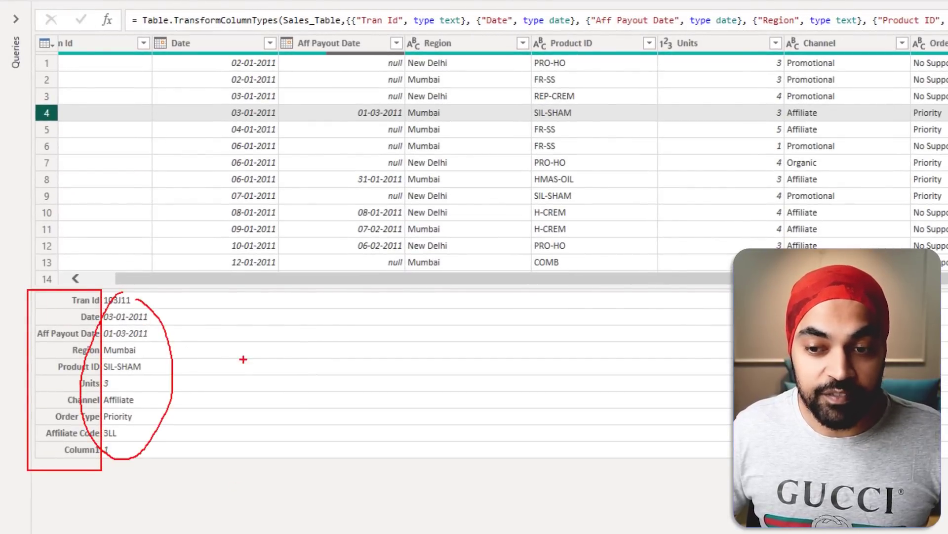
pyautogui.moveTo(243, 360); pyautogui.dragTo(243, 527)
pyautogui.moveTo(228, 494); pyautogui.dragTo(262, 503)
pyautogui.press('Escape')
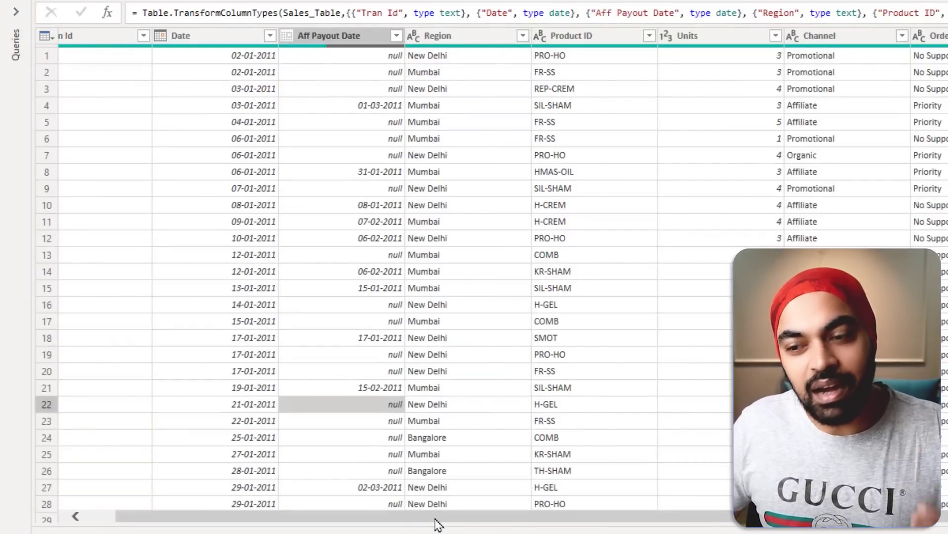
# - Use Go to Column to jump to the Channel column of the sales query
pyautogui.moveTo(435, 519); pyautogui.dragTo(360, 509)
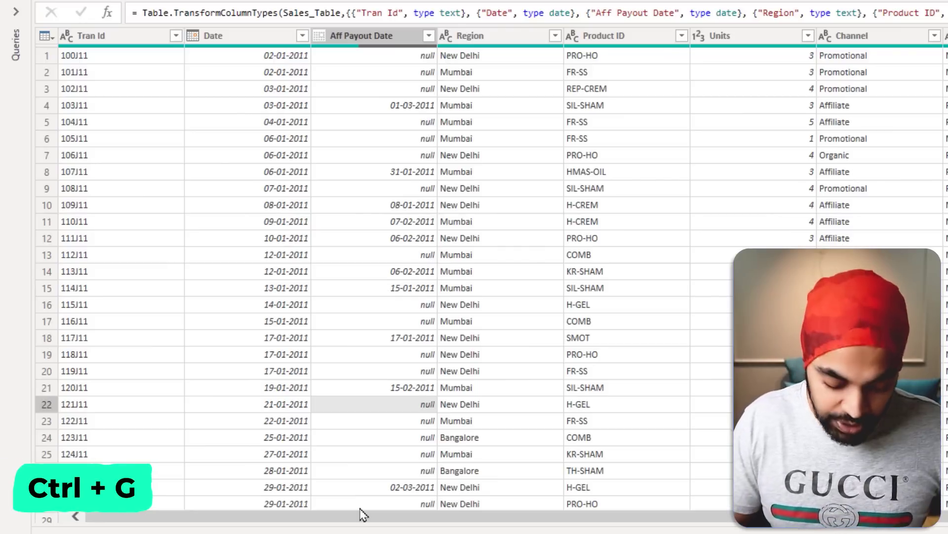
pyautogui.hotkey('ctrl', 'g')
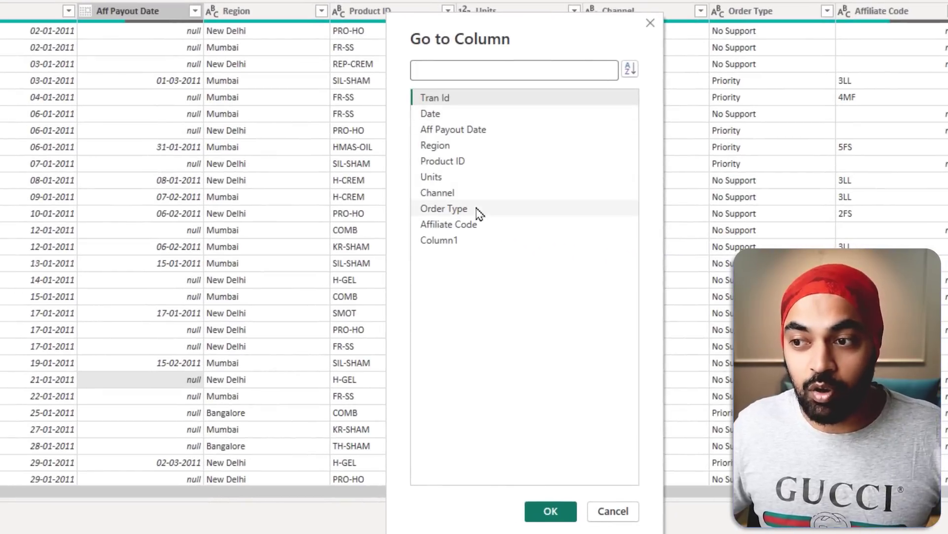
pyautogui.click(476, 197)
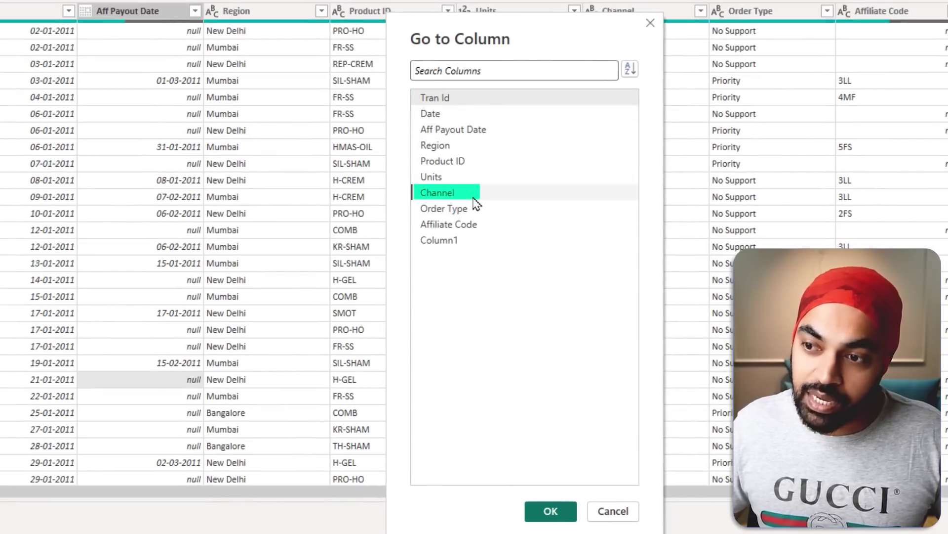
pyautogui.click(549, 511)
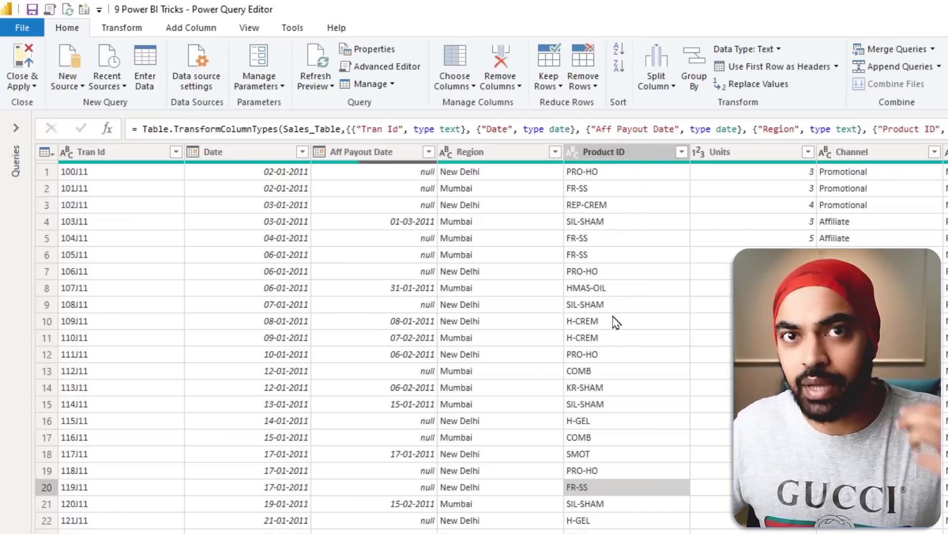
# - Filter the Product ID column to rows equal to KR-SHAM, using that cell's own value as the criterion
pyautogui.click(609, 390)
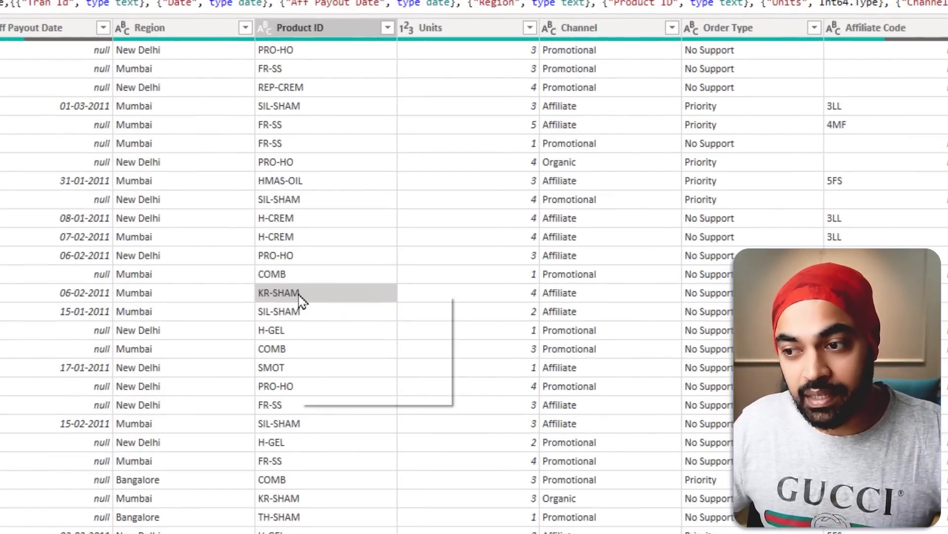
pyautogui.rightClick(302, 296)
pyautogui.moveTo(327, 337)
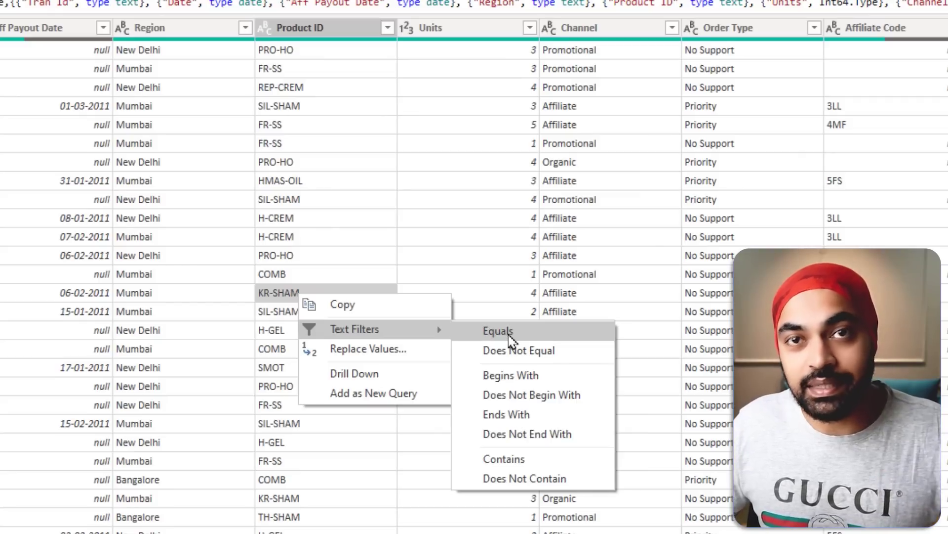
pyautogui.click(509, 336)
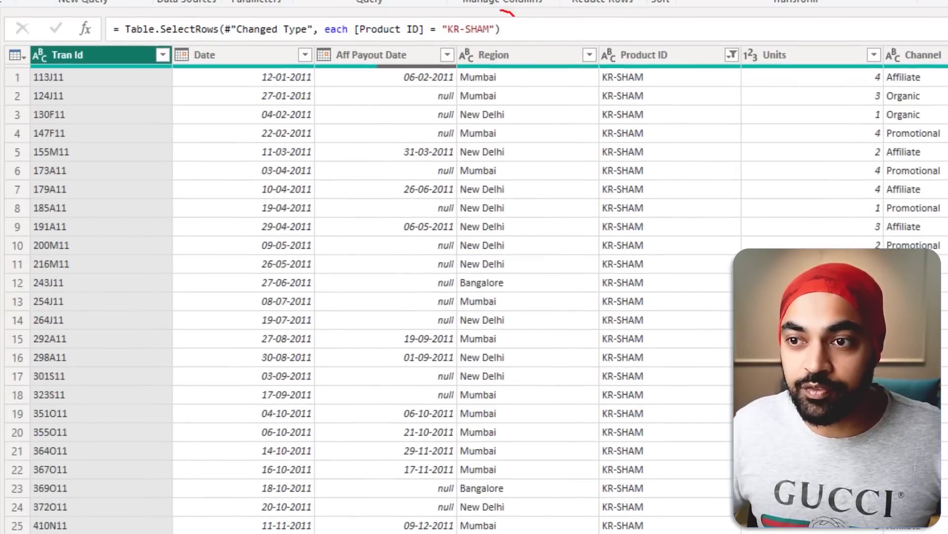
pyautogui.moveTo(515, 16)
pyautogui.mouseDown()
pyautogui.moveTo(451, 52)
pyautogui.moveTo(531, 13)
pyautogui.mouseUp()
pyautogui.moveTo(664, 98); pyautogui.dragTo(710, 84)
pyautogui.press('Escape')
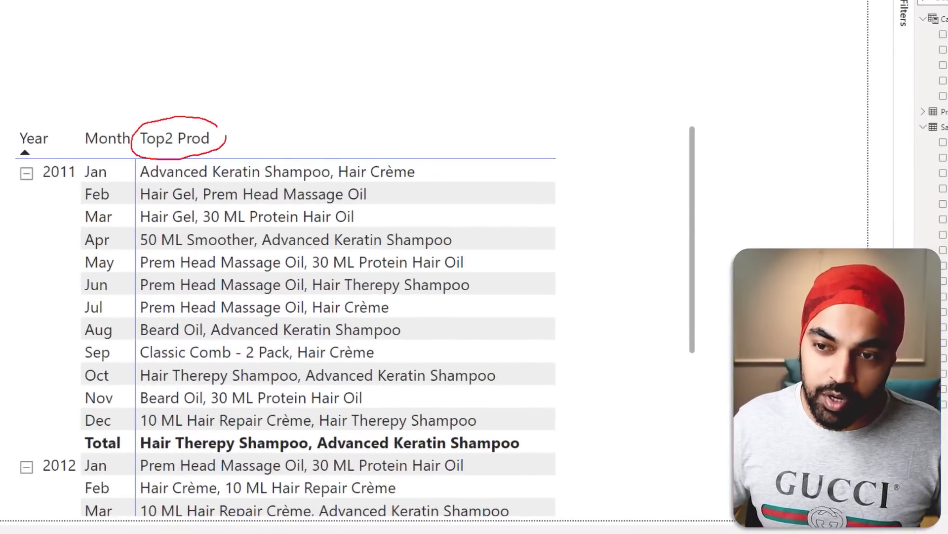
# - Switch to the Power BI Desktop report and examine the Top2 Prod measure's TOPN arguments, product column and comma delimiter against the matrix
pyautogui.moveTo(29, 197)
pyautogui.mouseDown()
pyautogui.moveTo(33, 210)
pyautogui.moveTo(46, 196)
pyautogui.moveTo(125, 194)
pyautogui.mouseUp()
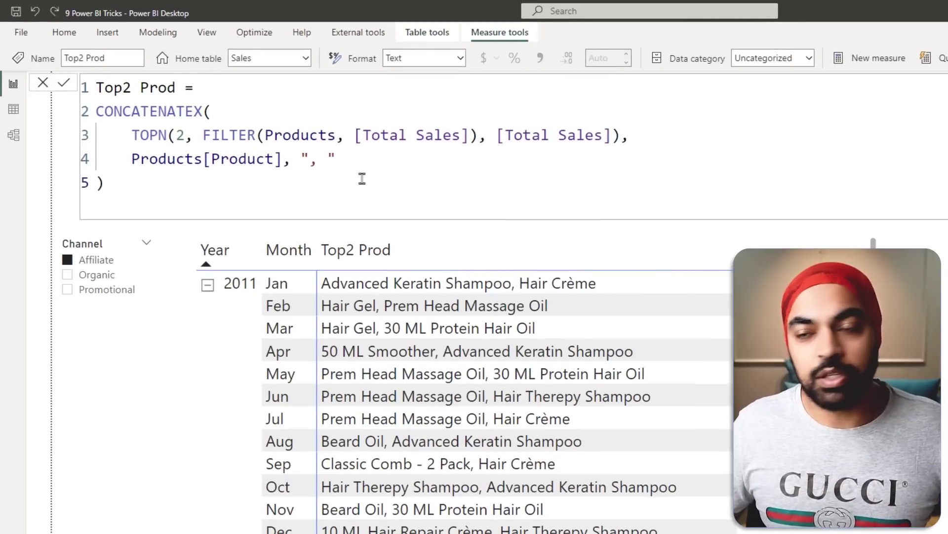
pyautogui.moveTo(154, 144); pyautogui.dragTo(181, 143)
pyautogui.moveTo(520, 148); pyautogui.dragTo(581, 148)
pyautogui.moveTo(156, 171)
pyautogui.mouseDown()
pyautogui.moveTo(260, 170)
pyautogui.moveTo(293, 152)
pyautogui.moveTo(293, 178)
pyautogui.moveTo(339, 178)
pyautogui.moveTo(338, 151)
pyautogui.moveTo(291, 149)
pyautogui.mouseUp()
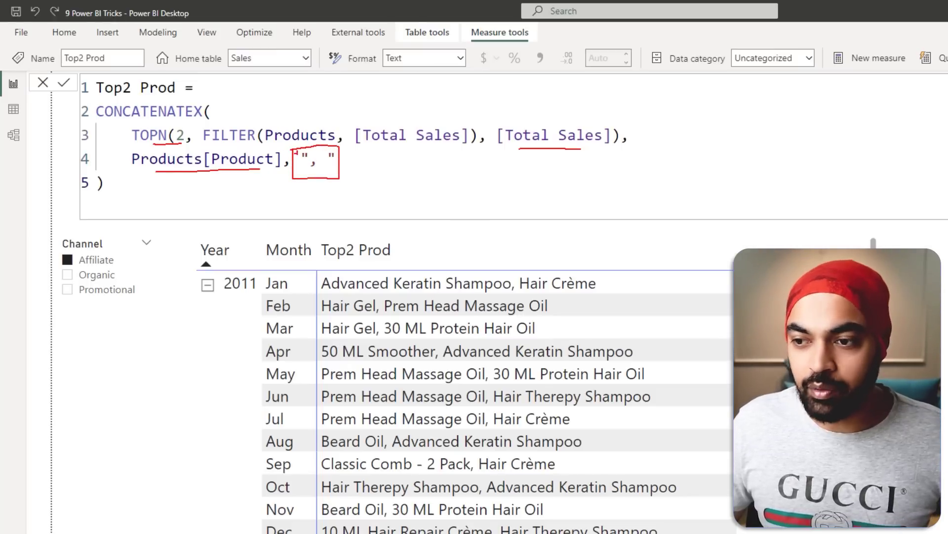
pyautogui.press('Escape')
pyautogui.hotkey('ctrl', '2')
pyautogui.moveTo(515, 283); pyautogui.dragTo(513, 288)
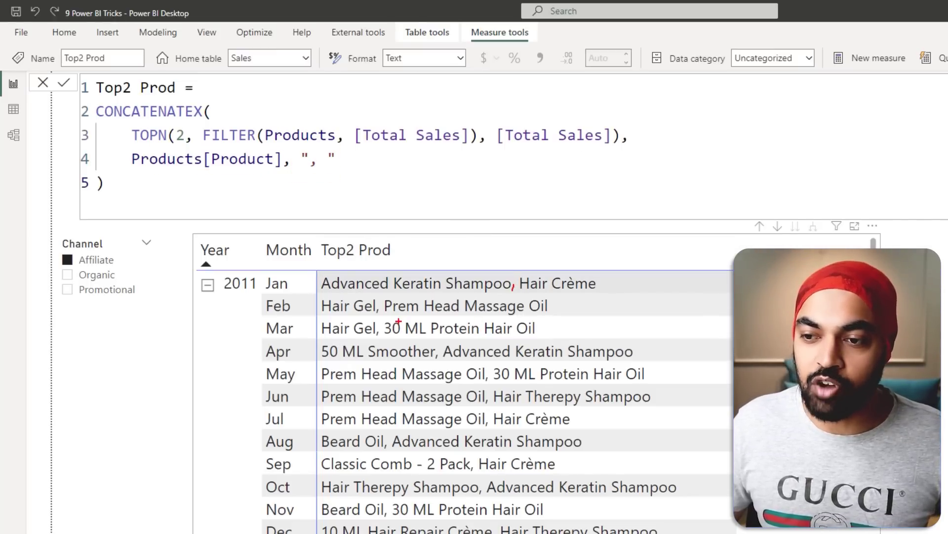
pyautogui.moveTo(377, 312); pyautogui.dragTo(376, 318)
pyautogui.press('Escape')
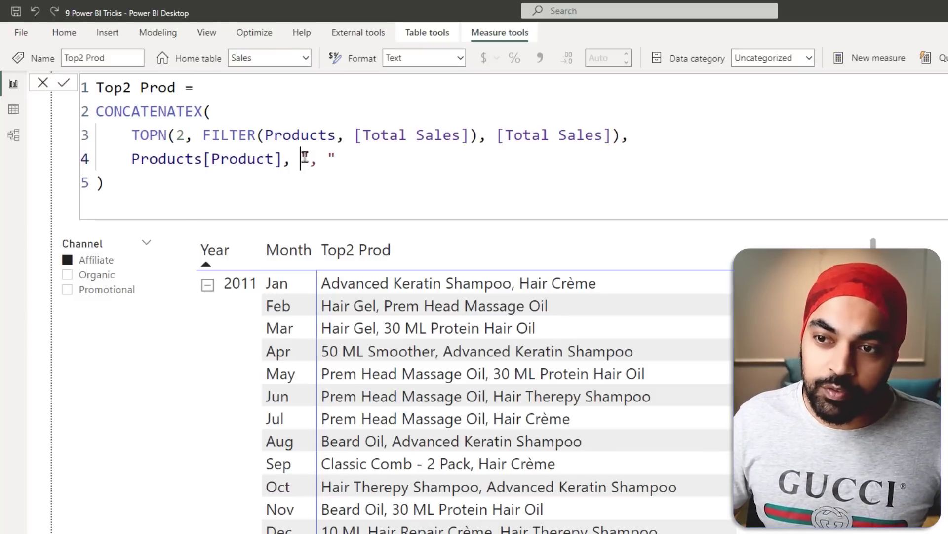
# - Replace the comma delimiter in the Top2 Prod measure with UNICHAR(10) and commit the formula
pyautogui.moveTo(301, 158); pyautogui.dragTo(360, 156)
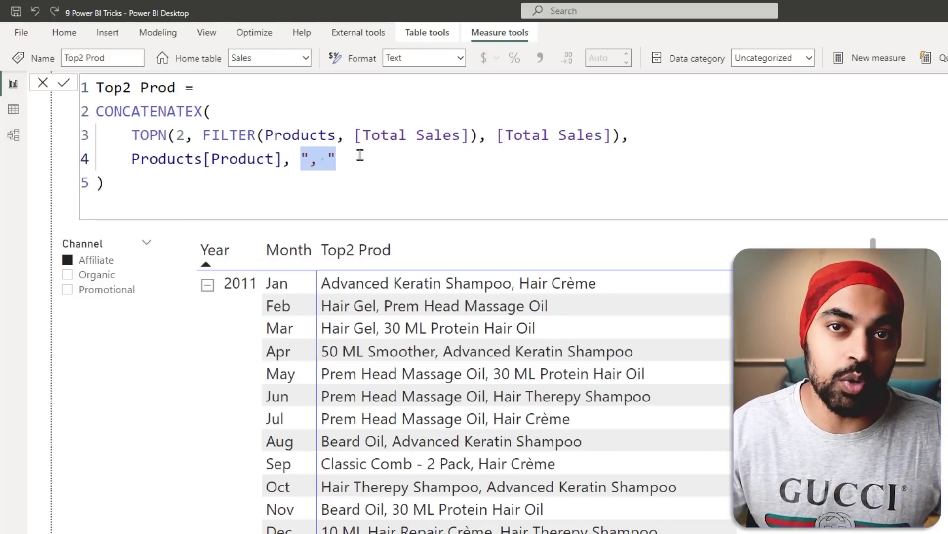
pyautogui.write('uni')
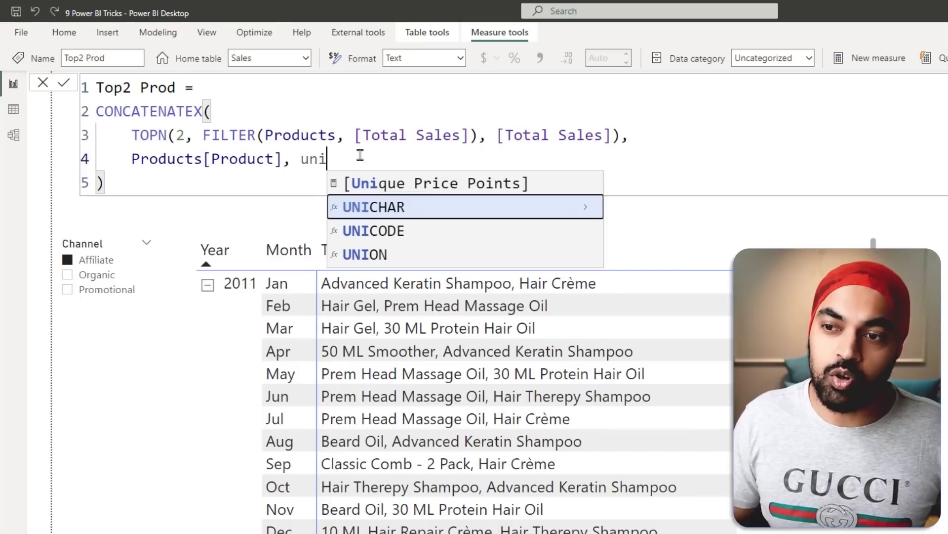
pyautogui.press('Tab')
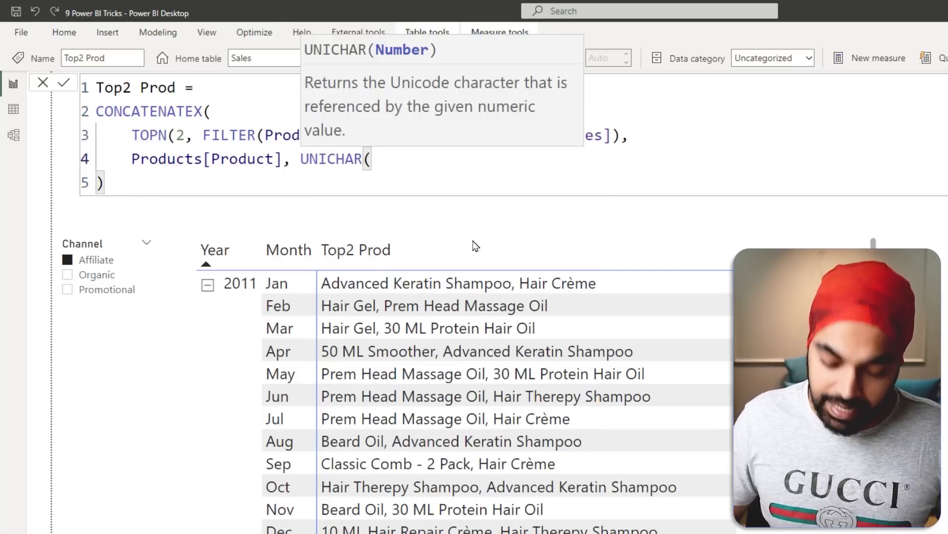
pyautogui.write('10')
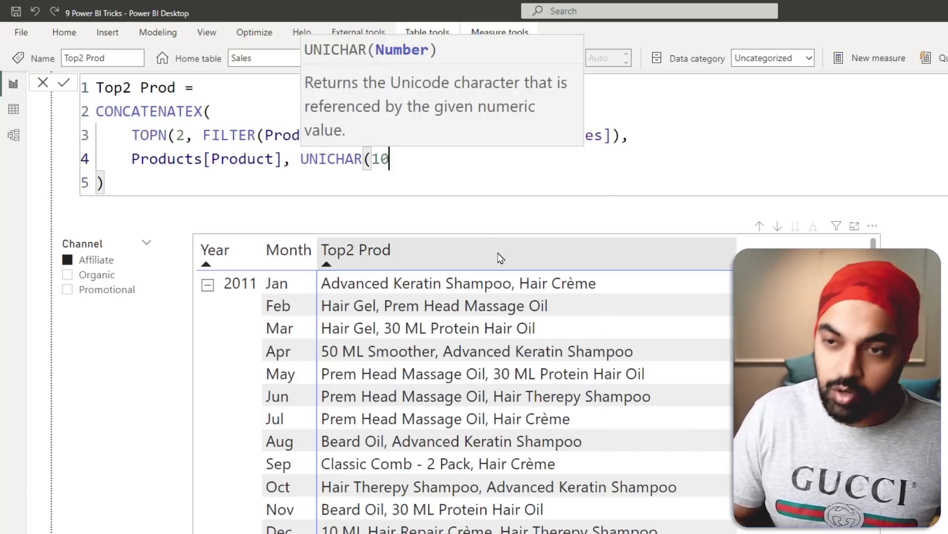
pyautogui.write(')')
pyautogui.press('Return')
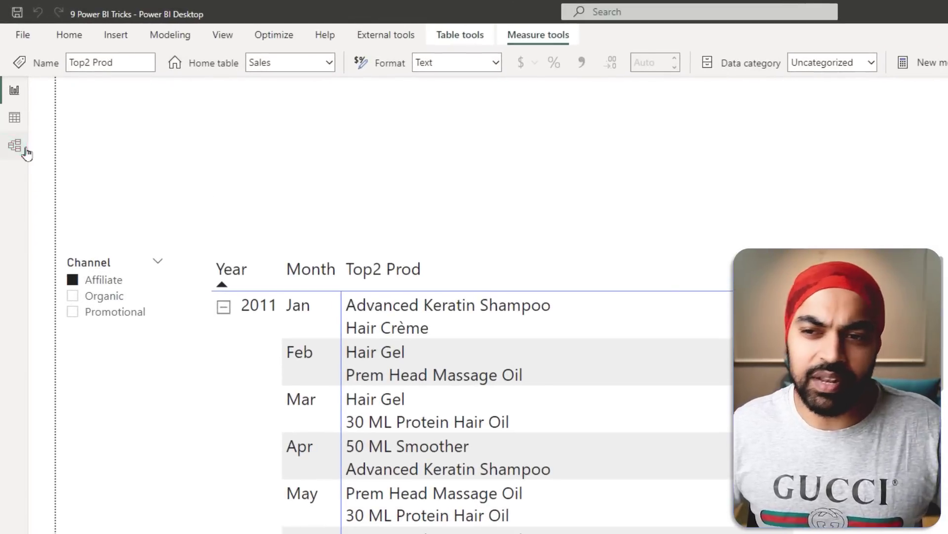
# - Open the data model diagram and examine how the Products and Calendar tables relate to and filter the Sales table
pyautogui.click(25, 150)
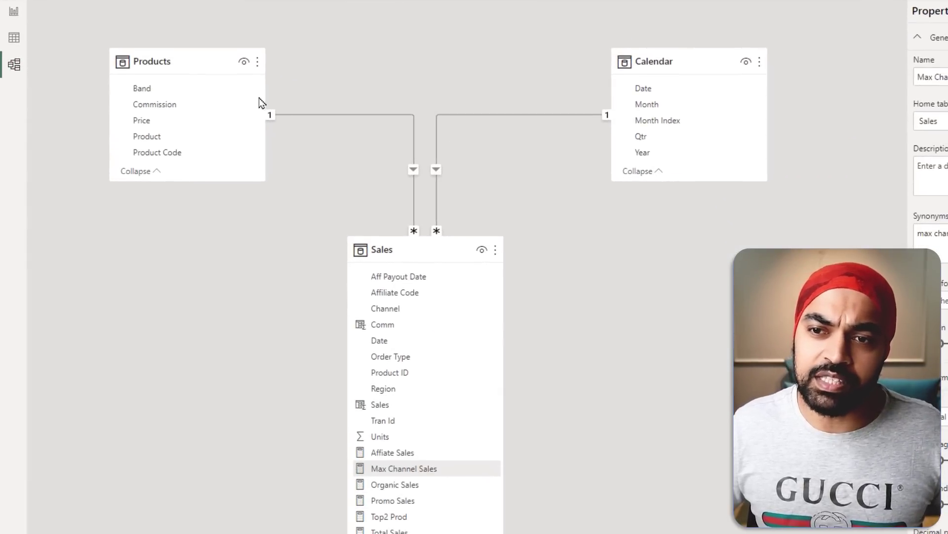
pyautogui.moveTo(181, 77); pyautogui.dragTo(213, 66)
pyautogui.moveTo(668, 94); pyautogui.dragTo(691, 84)
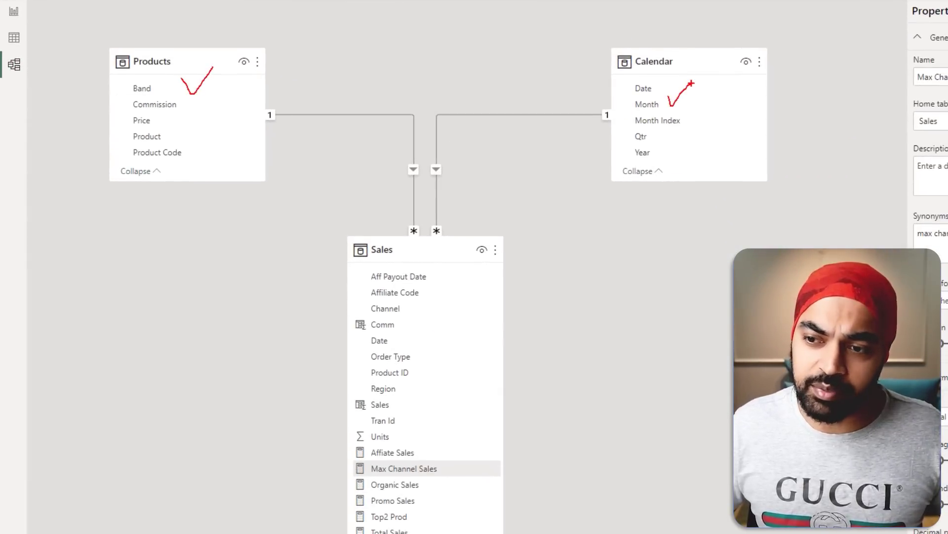
pyautogui.moveTo(474, 240)
pyautogui.mouseDown()
pyautogui.moveTo(346, 233)
pyautogui.moveTo(343, 262)
pyautogui.moveTo(404, 270)
pyautogui.moveTo(479, 263)
pyautogui.moveTo(483, 243)
pyautogui.mouseUp()
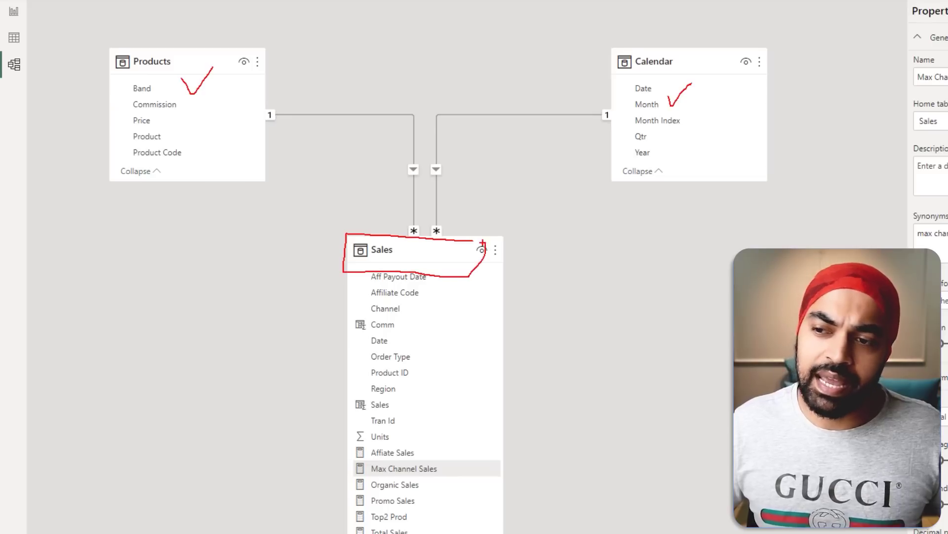
pyautogui.press('Escape')
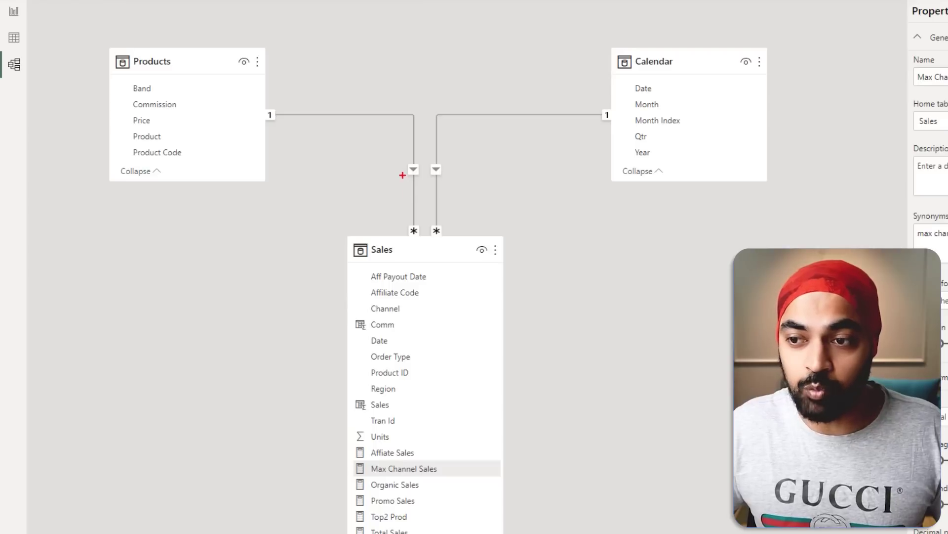
pyautogui.moveTo(402, 174); pyautogui.dragTo(417, 178)
pyautogui.moveTo(276, 131); pyautogui.dragTo(287, 127)
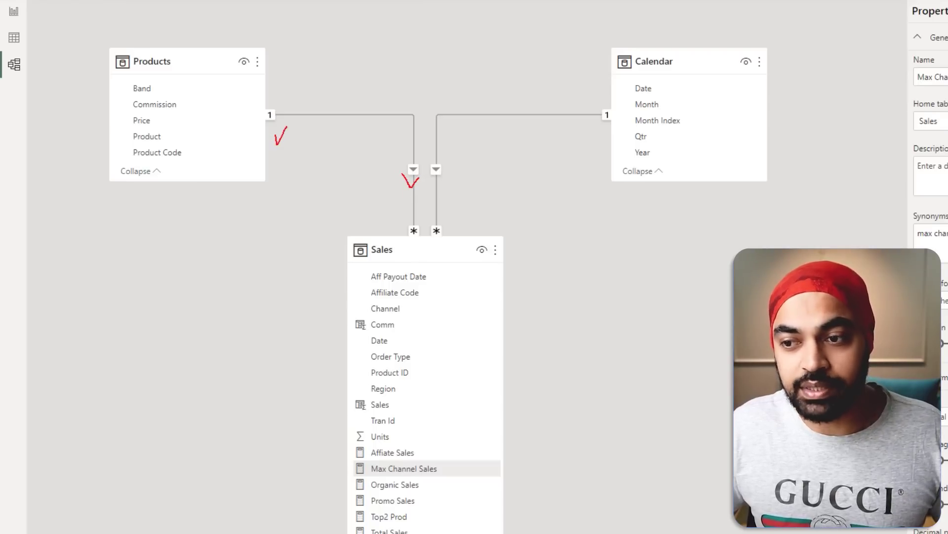
pyautogui.moveTo(392, 243); pyautogui.dragTo(402, 237)
pyautogui.moveTo(431, 179); pyautogui.dragTo(449, 175)
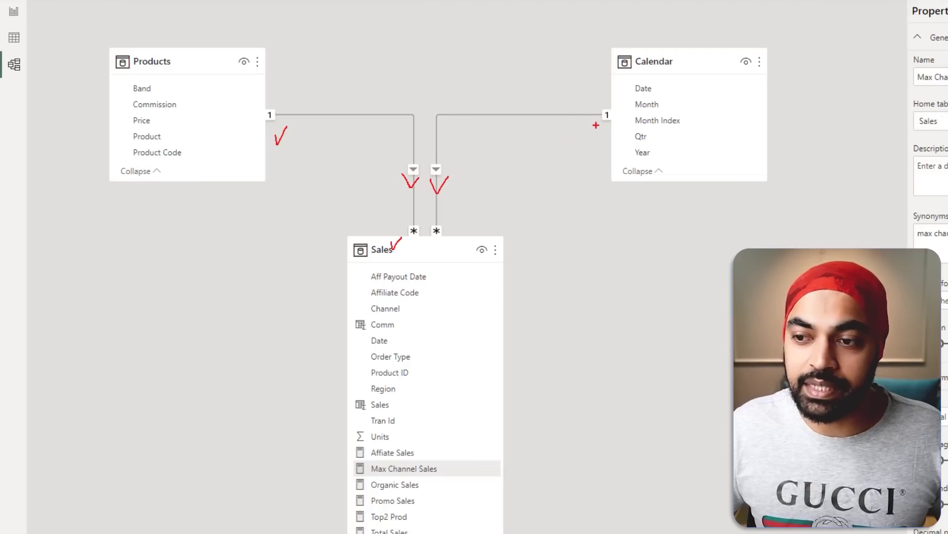
pyautogui.moveTo(440, 250); pyautogui.dragTo(462, 233)
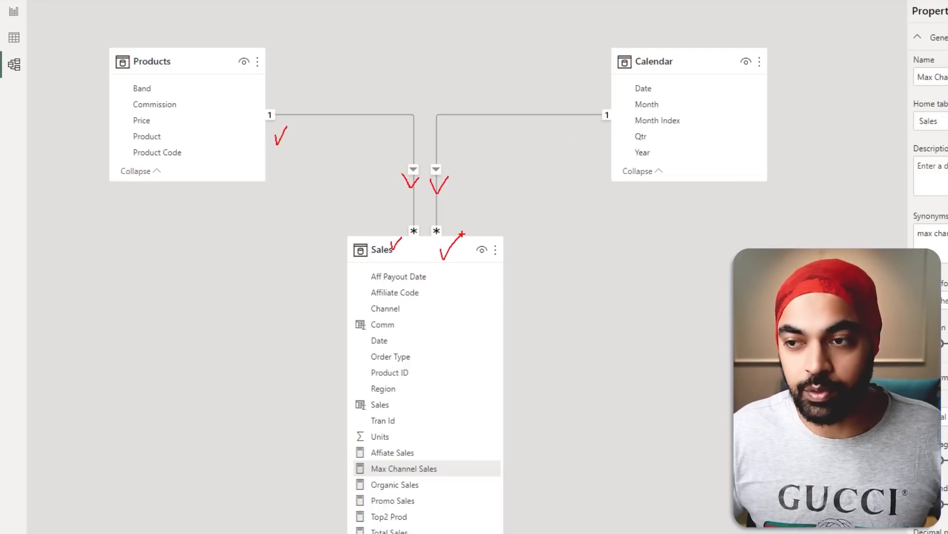
pyautogui.press('Escape')
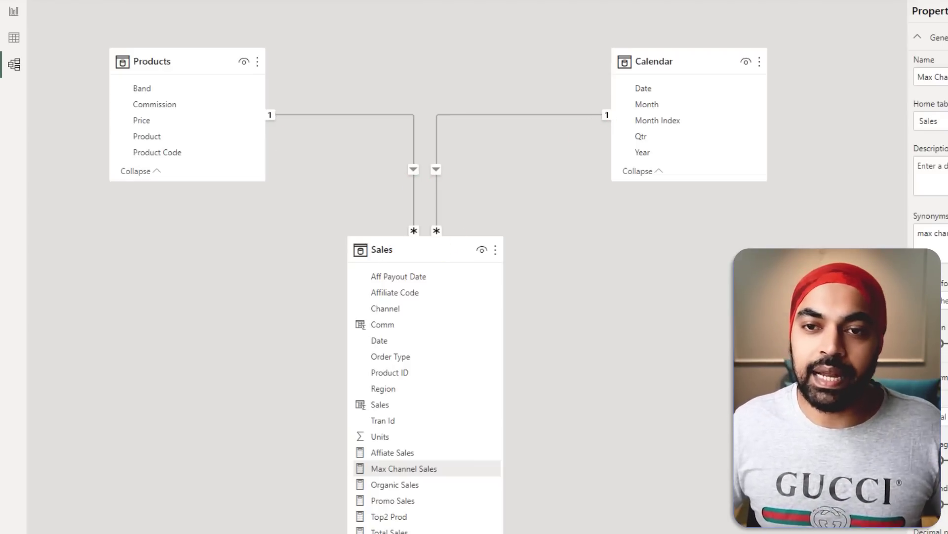
# - Examine the Price column in the Products table data and the Unique Price Points measure's formula in the report
pyautogui.click(13, 38)
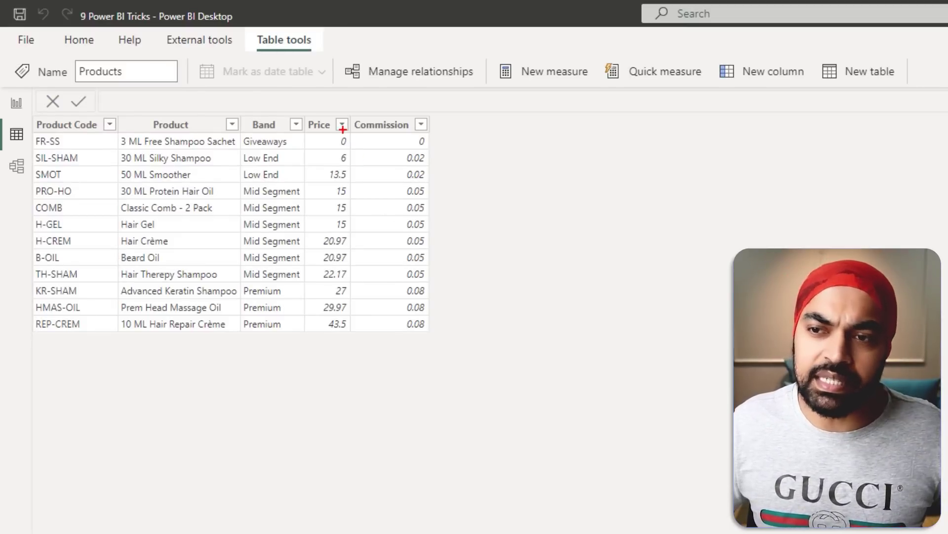
pyautogui.moveTo(299, 108); pyautogui.dragTo(356, 326)
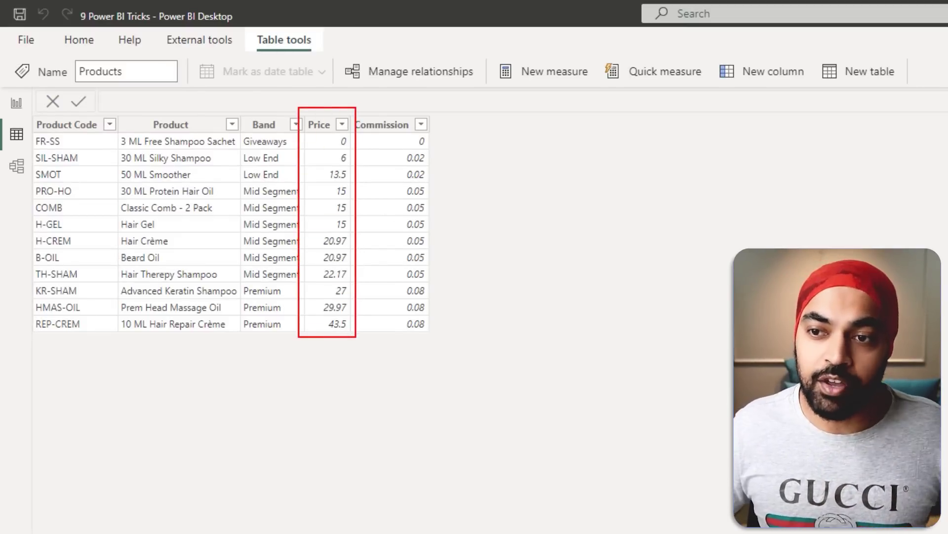
pyautogui.moveTo(329, 189)
pyautogui.mouseDown()
pyautogui.moveTo(317, 218)
pyautogui.moveTo(324, 236)
pyautogui.mouseUp()
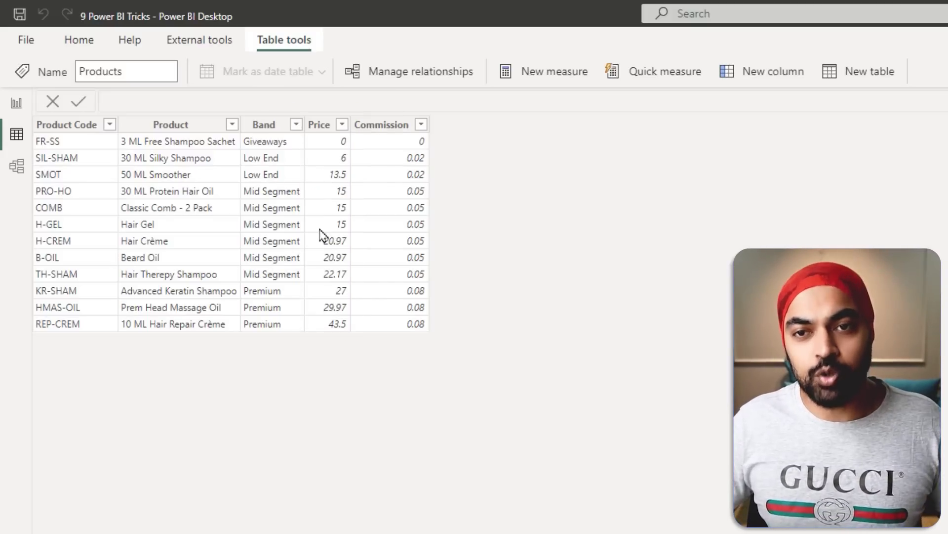
pyautogui.click(16, 102)
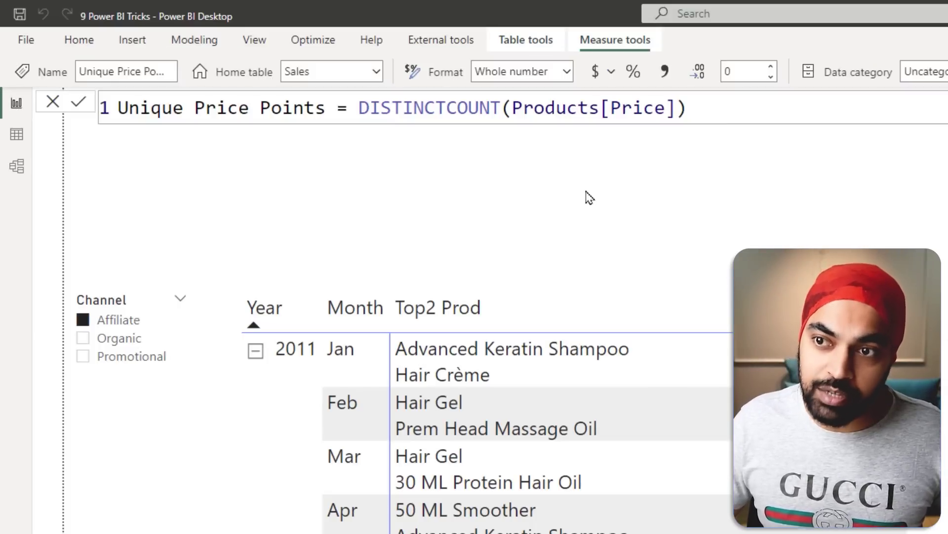
pyautogui.moveTo(507, 126); pyautogui.dragTo(685, 127)
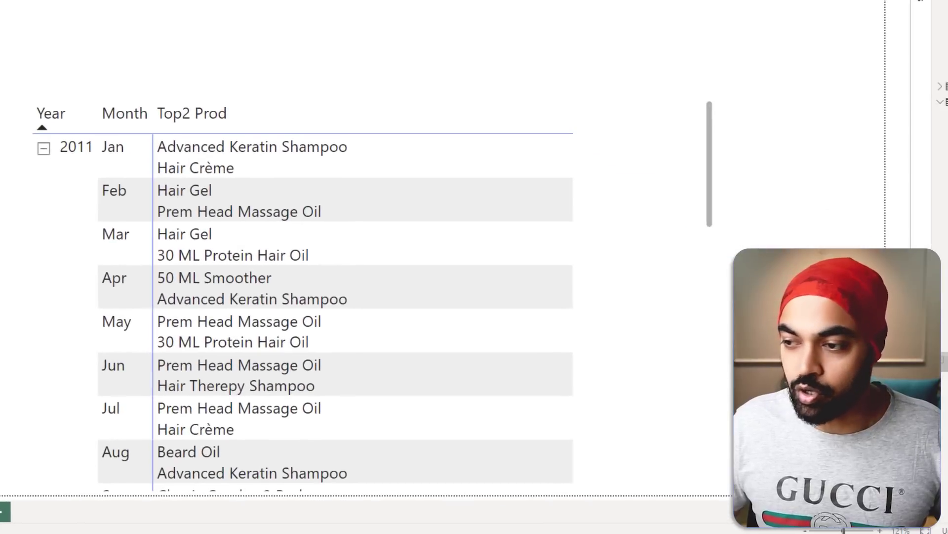
# - Add the Unique Price Points measure to the Top2 Prod matrix, widen the matrix and review its monthly rows
pyautogui.moveTo(947, 533); pyautogui.dragTo(947, 533)
pyautogui.moveTo(663, 305); pyautogui.dragTo(620, 286)
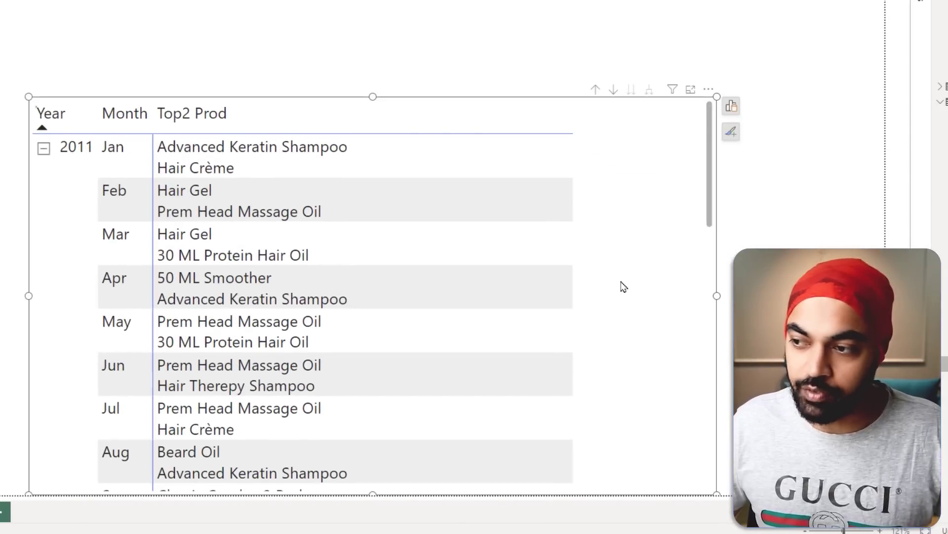
pyautogui.moveTo(718, 297); pyautogui.dragTo(793, 296)
pyautogui.scroll(-5, 733, 208)
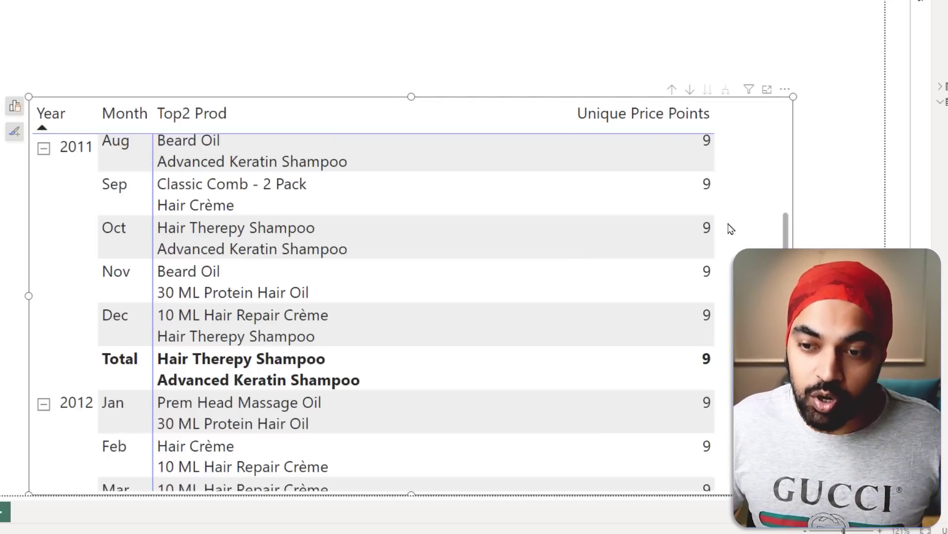
# - Examine the October 2011 row and its Unique Price Points value in the matrix
pyautogui.hotkey('ctrl', '2')
pyautogui.moveTo(83, 212); pyautogui.dragTo(134, 244)
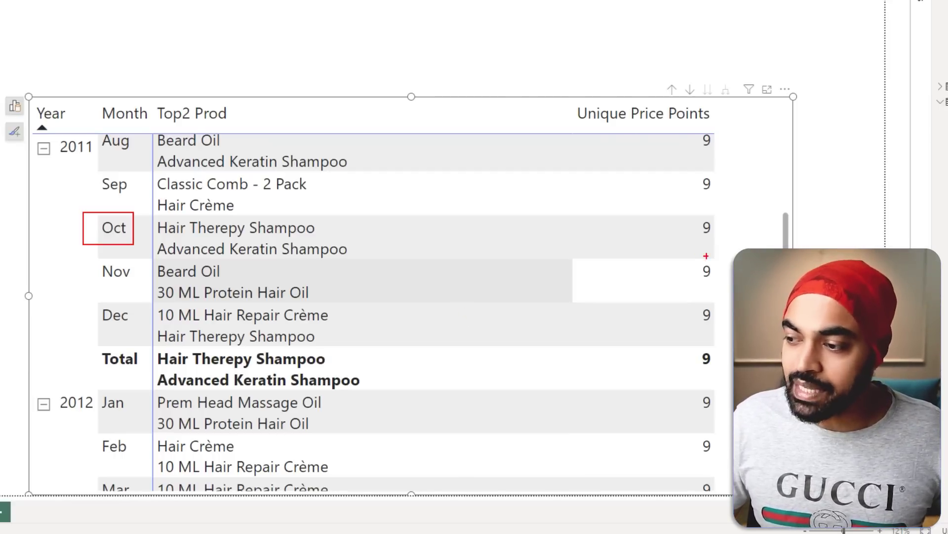
pyautogui.moveTo(706, 255)
pyautogui.mouseDown()
pyautogui.moveTo(672, 260)
pyautogui.moveTo(712, 287)
pyautogui.moveTo(709, 252)
pyautogui.mouseUp()
pyautogui.press('Escape')
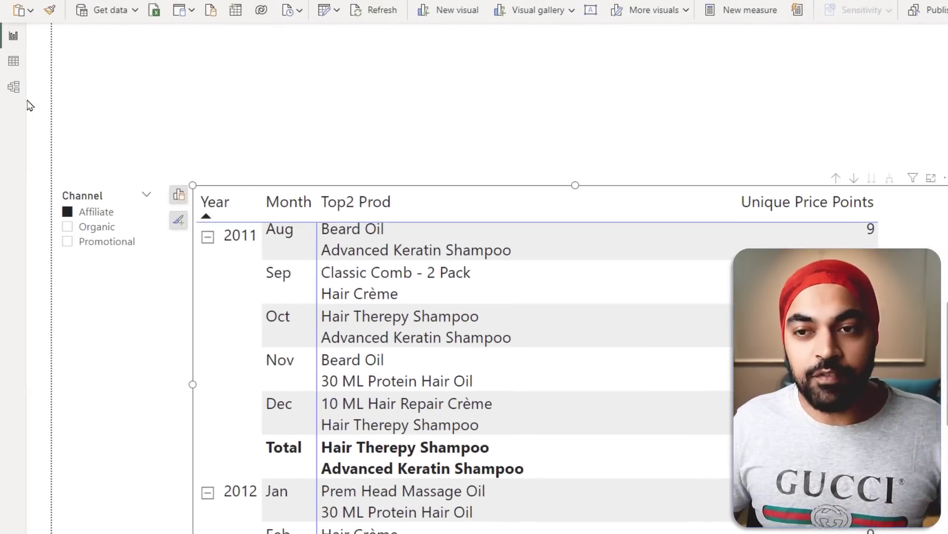
# - Open the data model diagram and trace how Calendar dates and the Sales Channel field relate to Price in Products
pyautogui.click(14, 88)
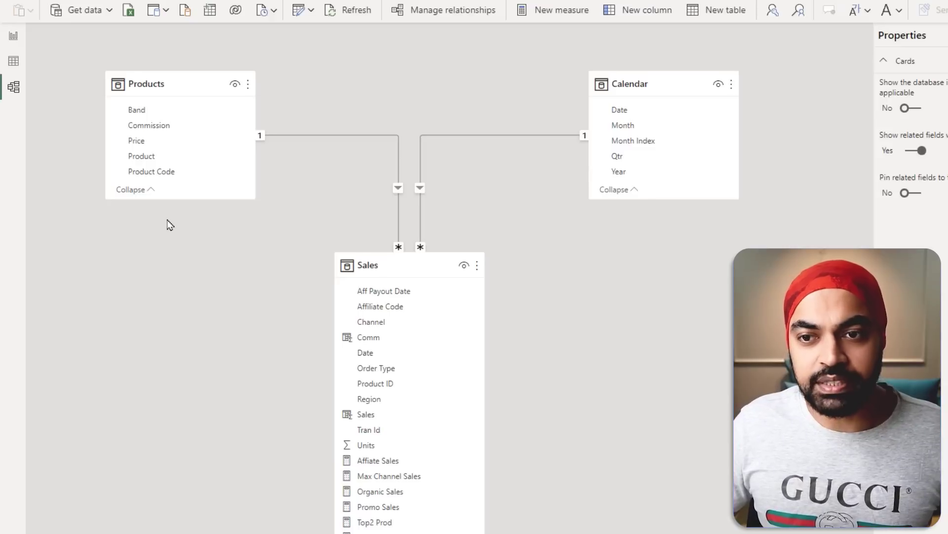
pyautogui.hotkey('ctrl', '2')
pyautogui.moveTo(144, 133)
pyautogui.mouseDown()
pyautogui.moveTo(114, 142)
pyautogui.moveTo(150, 147)
pyautogui.mouseUp()
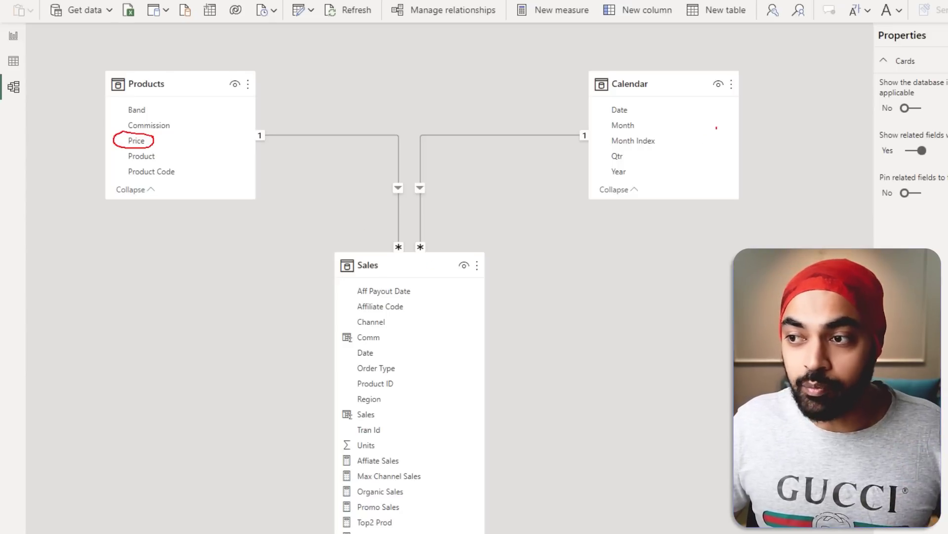
pyautogui.moveTo(649, 105)
pyautogui.mouseDown()
pyautogui.moveTo(669, 118)
pyautogui.moveTo(685, 97)
pyautogui.mouseUp()
pyautogui.moveTo(410, 320); pyautogui.dragTo(458, 297)
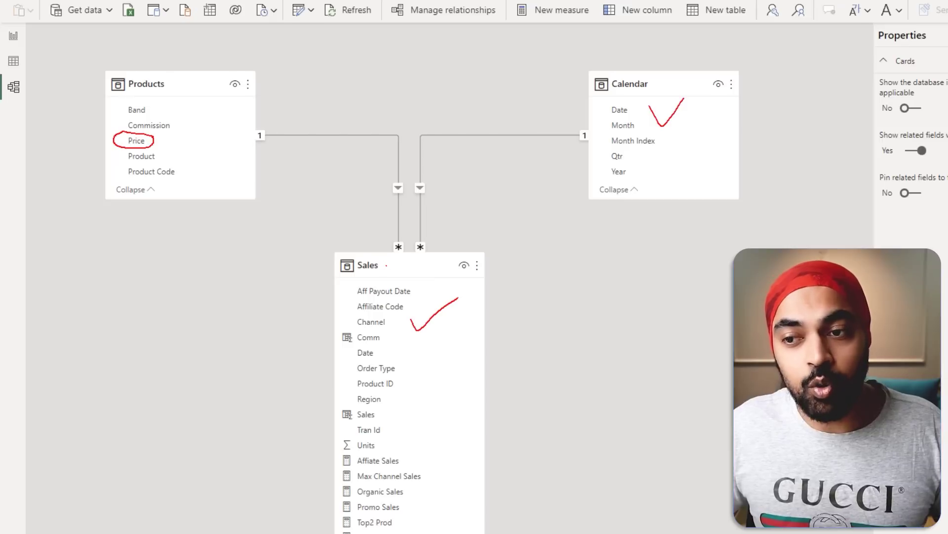
pyautogui.moveTo(386, 265)
pyautogui.mouseDown()
pyautogui.moveTo(280, 199)
pyautogui.moveTo(296, 190)
pyautogui.mouseUp()
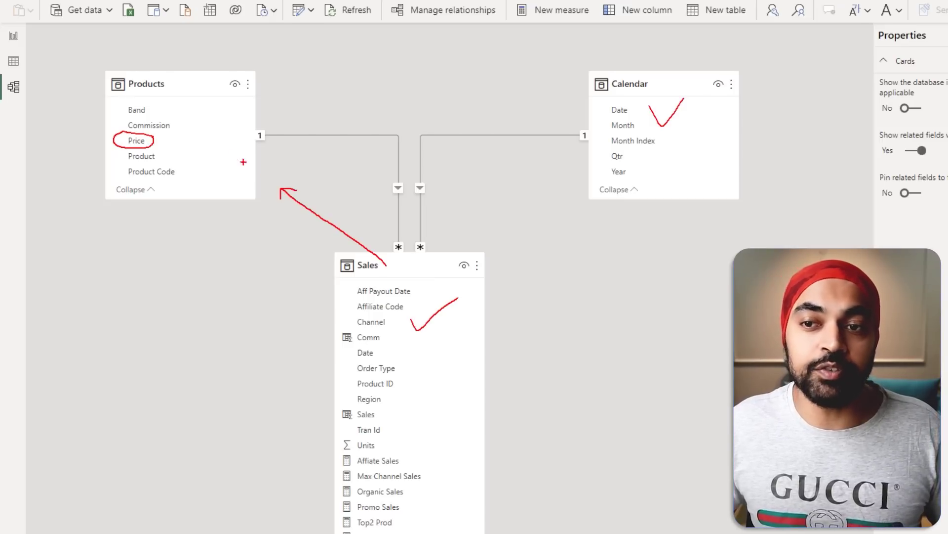
pyautogui.moveTo(199, 106)
pyautogui.mouseDown()
pyautogui.moveTo(202, 120)
pyautogui.moveTo(211, 102)
pyautogui.mouseUp()
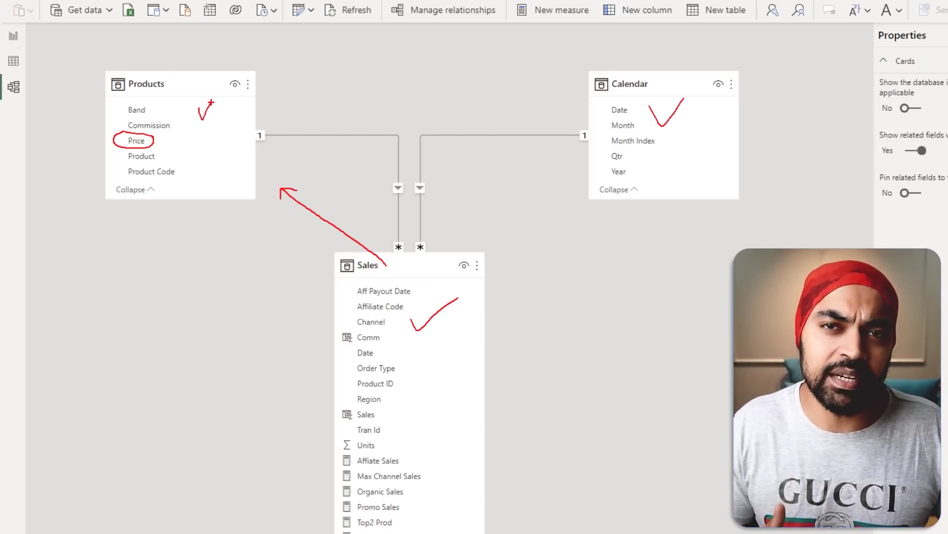
pyautogui.press('Escape')
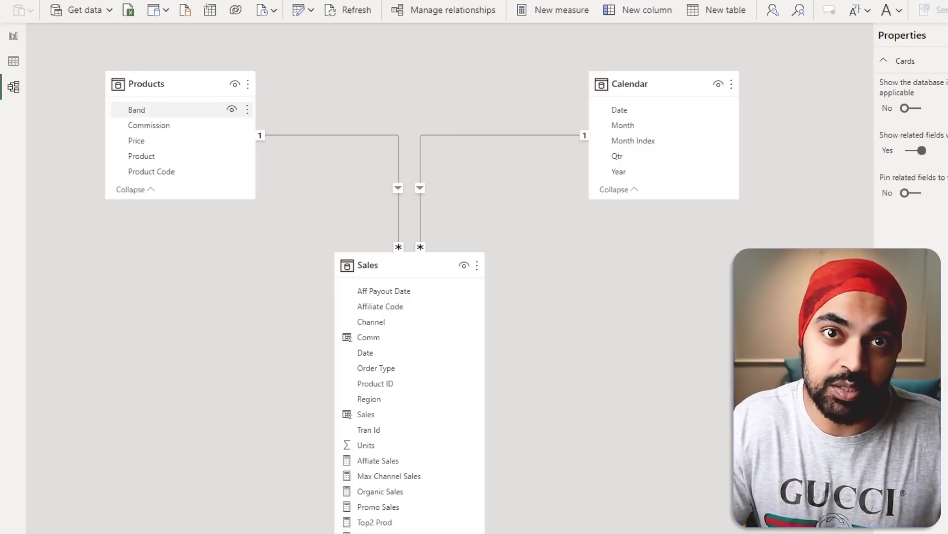
# - Return to the report and wrap the Unique Price Points measure's DISTINCTCOUNT(Products[Price]) in CALCULATE, placing each function on its own line
pyautogui.click(13, 42)
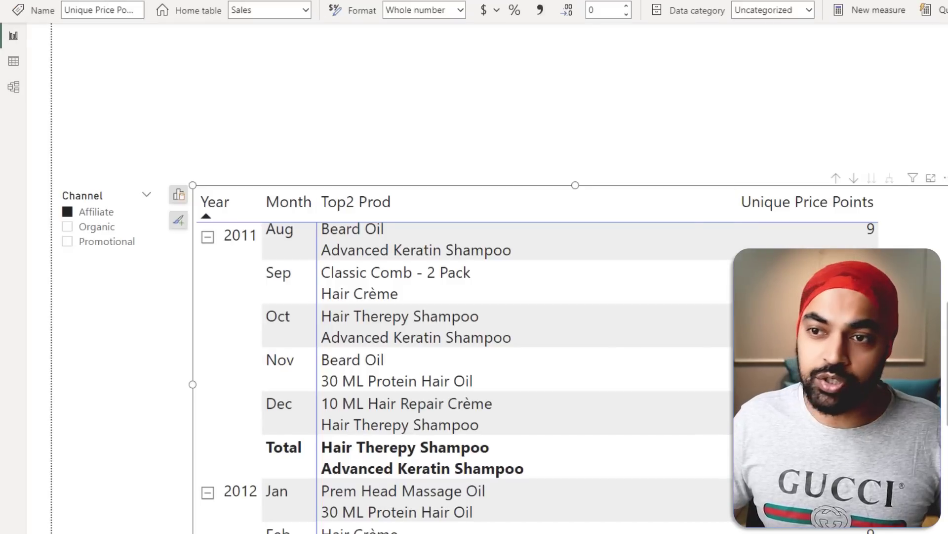
pyautogui.click(291, 39)
pyautogui.hotkey('shift', 'Return')
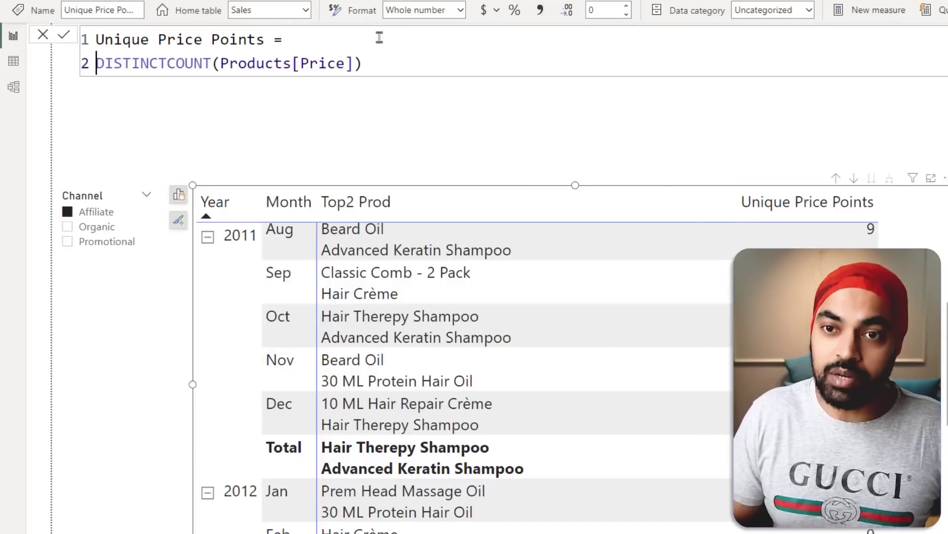
pyautogui.write('cal')
pyautogui.press('Tab')
pyautogui.hotkey('shift', 'Return')
pyautogui.hotkey('ctrl', 'Right')
pyautogui.hotkey('ctrl', 'Right')
pyautogui.hotkey('ctrl', 'Right')
pyautogui.hotkey('ctrl', 'Right')
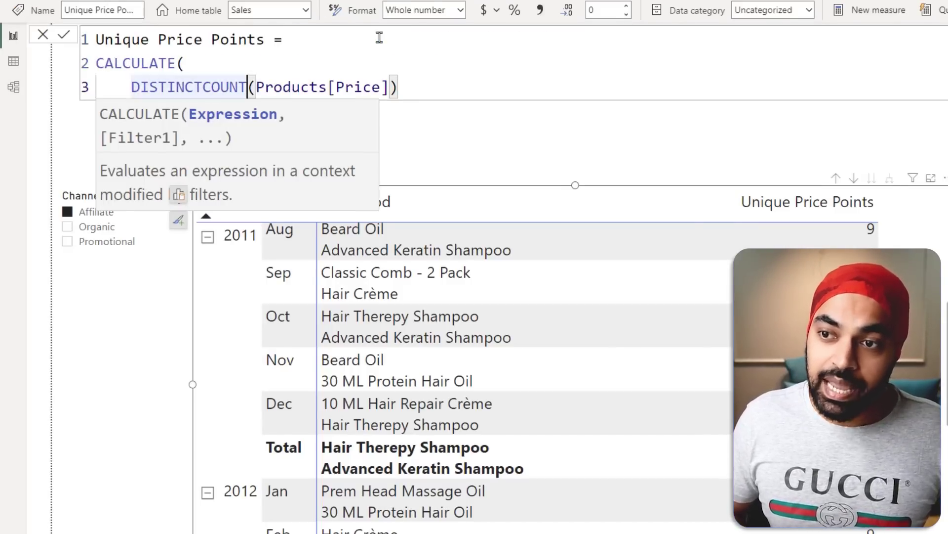
# - Add the Sales table as the CALCULATE filter argument, close the function and commit the measure
pyautogui.write(',')
pyautogui.hotkey('shift', 'Return')
pyautogui.write('sa')
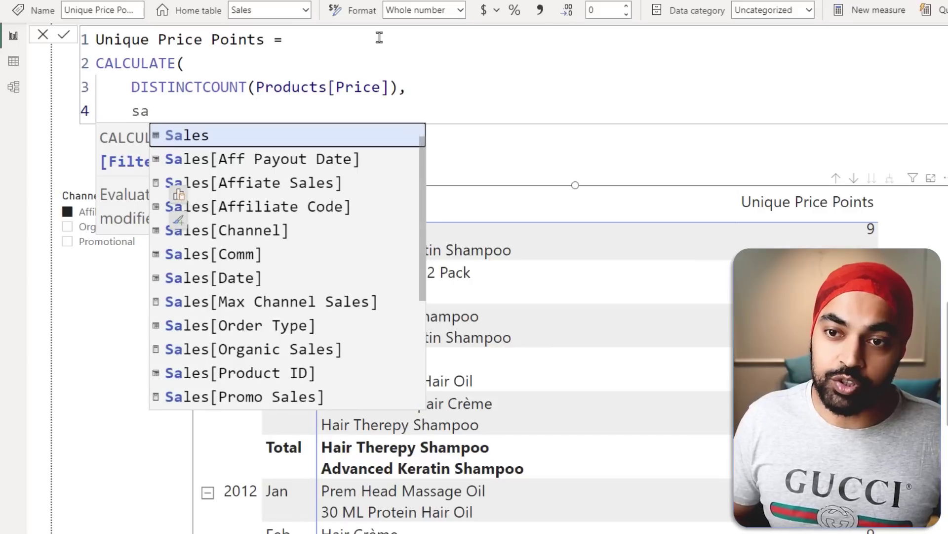
pyautogui.press('Tab')
pyautogui.hotkey('shift', 'Return')
pyautogui.write(')')
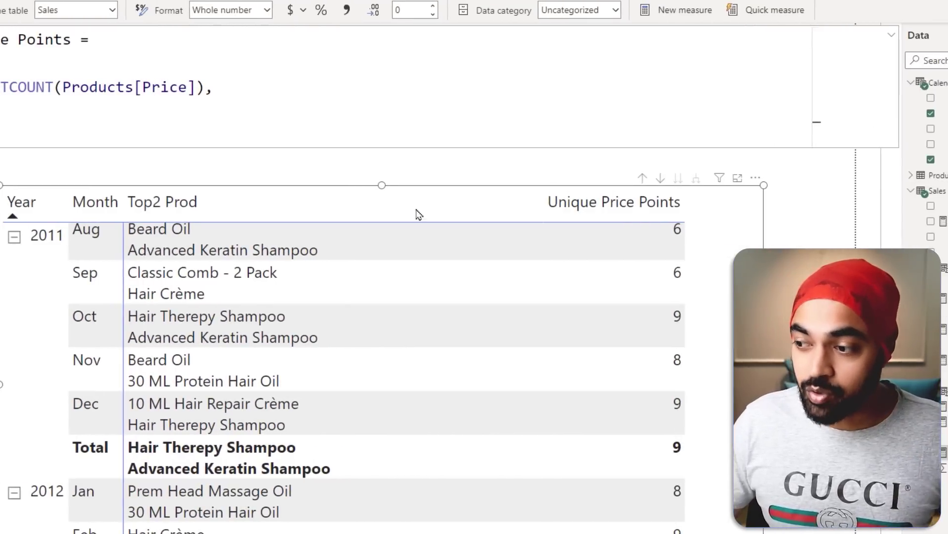
# - Review the matrix's monthly Unique Price Points from January 2011 and narrow the Top2 Prod column
pyautogui.scroll(2, 717, 396)
pyautogui.scroll(5, 719, 399)
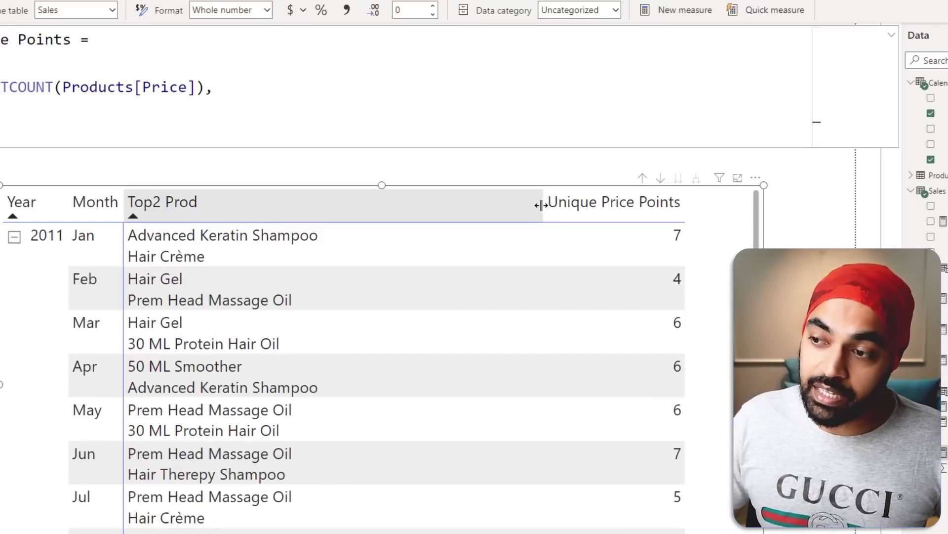
pyautogui.moveTo(542, 202); pyautogui.dragTo(387, 188)
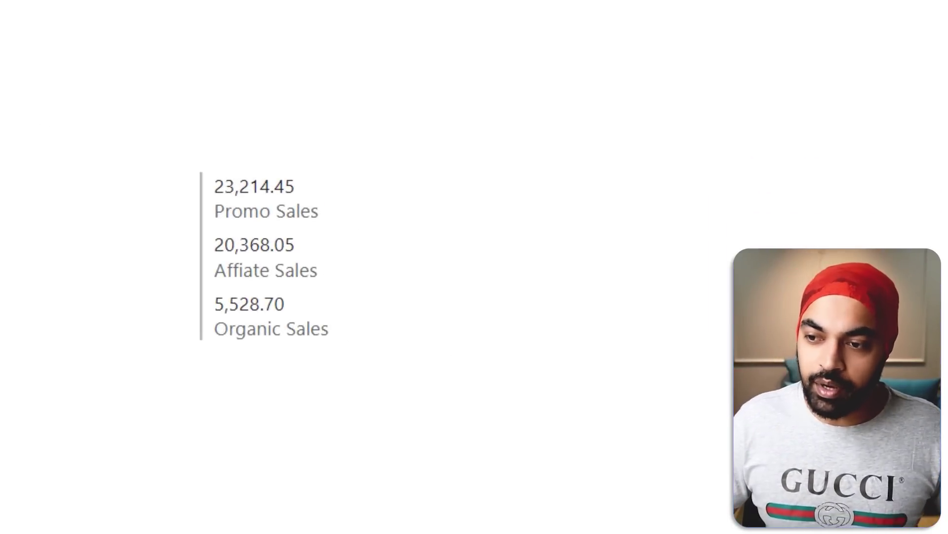
# - Examine the Promo Sales, Affiate Sales and Organic Sales values in the multi-row card
pyautogui.moveTo(328, 199); pyautogui.dragTo(366, 181)
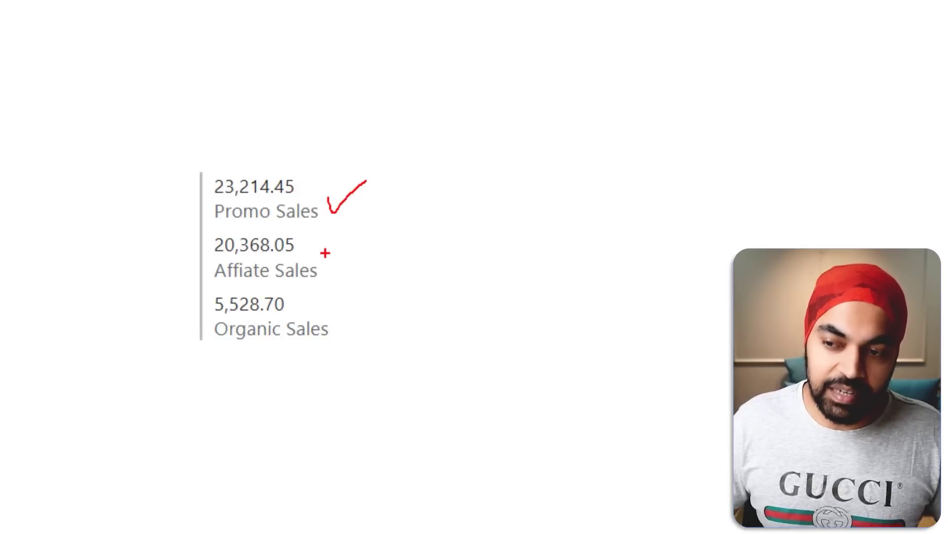
pyautogui.moveTo(324, 253); pyautogui.dragTo(361, 238)
pyautogui.moveTo(331, 315); pyautogui.dragTo(358, 301)
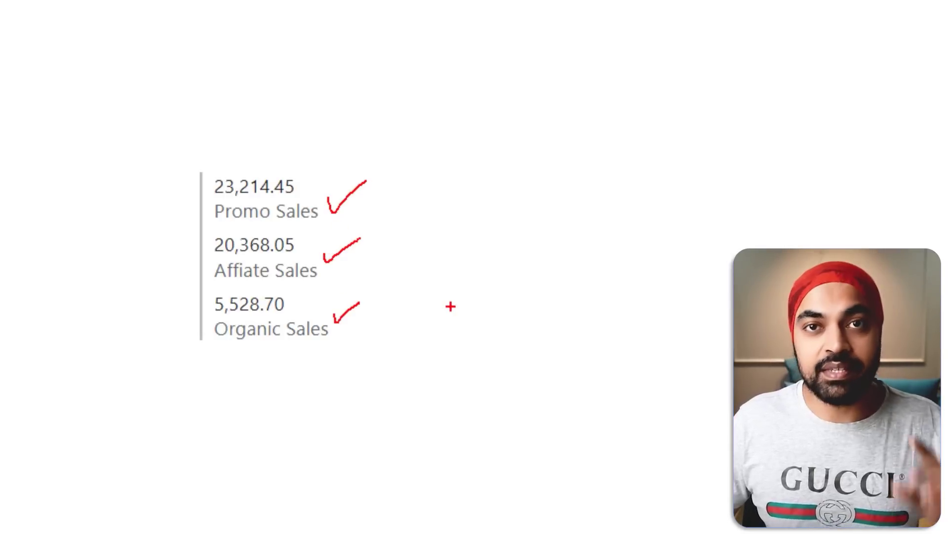
pyautogui.press('Escape')
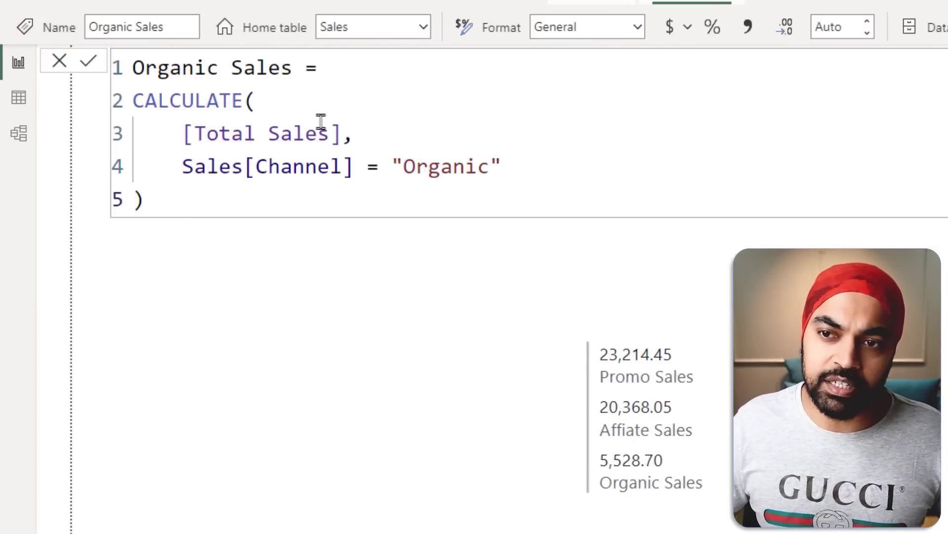
# - Examine the Organic Sales measure's formula, noting its [Total Sales] expression and its Channel filter
pyautogui.hotkey('ctrl', '2')
pyautogui.moveTo(308, 115); pyautogui.dragTo(334, 92)
pyautogui.moveTo(392, 186); pyautogui.dragTo(426, 173)
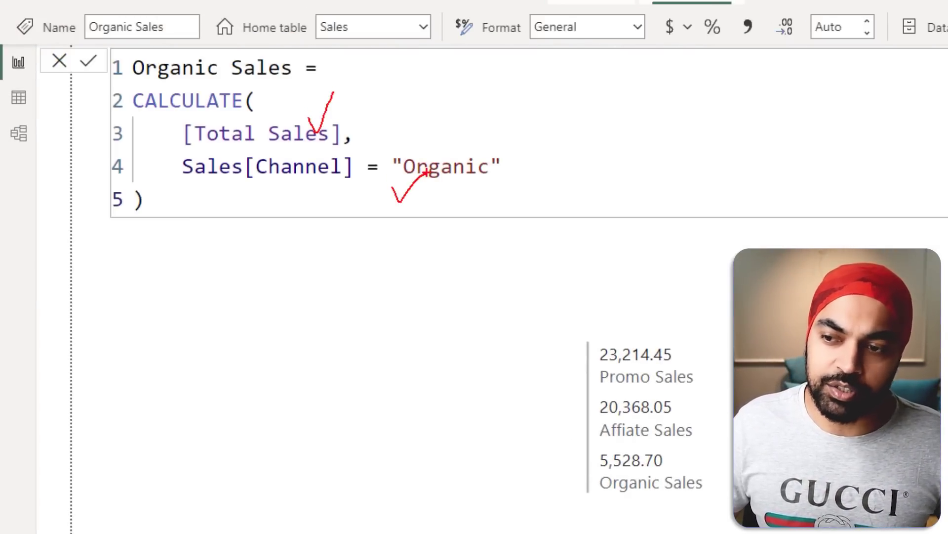
pyautogui.press('Escape')
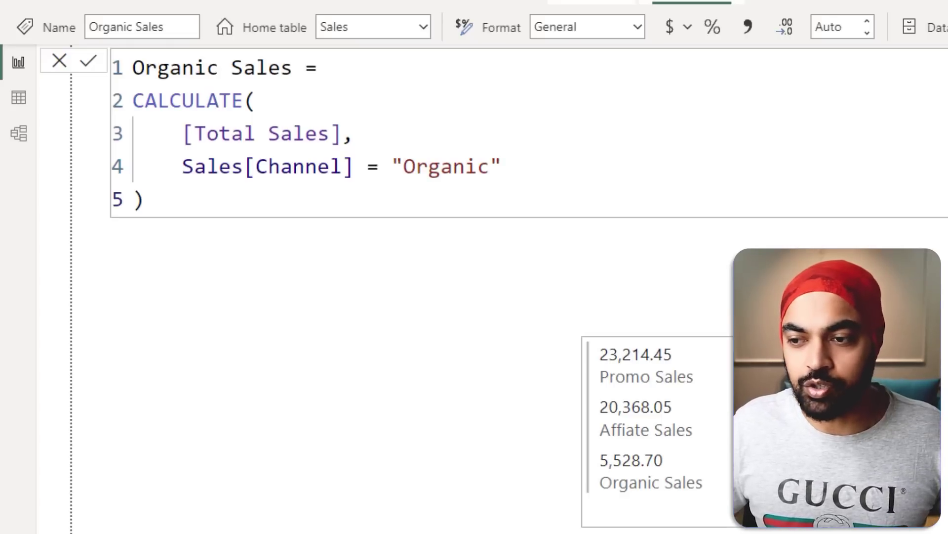
pyautogui.click(413, 298)
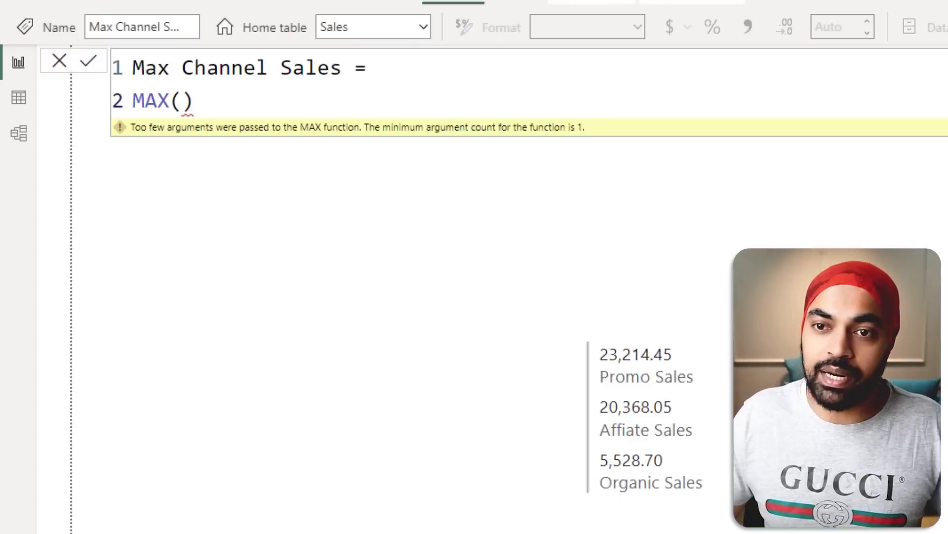
# - Try entering [Promo Sales] and [Organic Sales] as the MAX arguments in the Max Channel Sales measure
pyautogui.press('Left')
pyautogui.press('Delete')
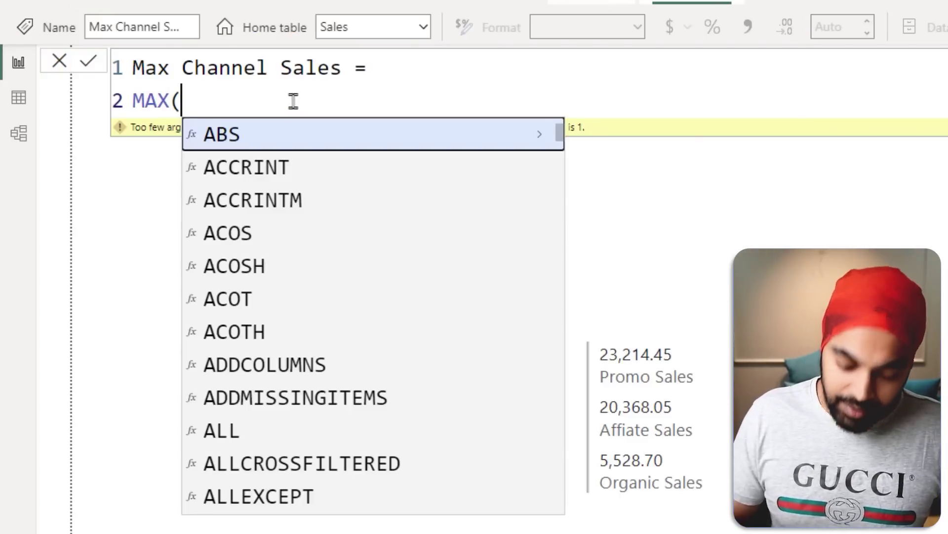
pyautogui.write('[pro')
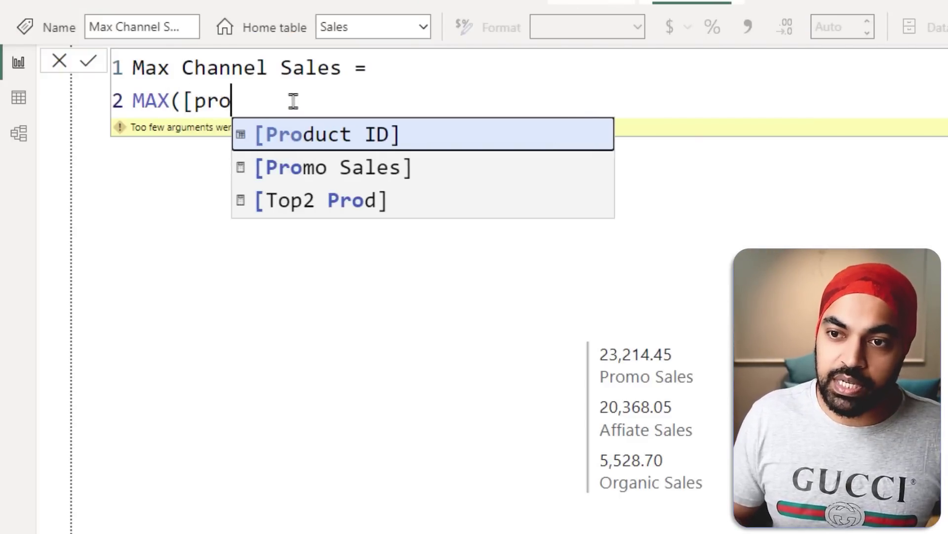
pyautogui.press('Down')
pyautogui.press('Tab')
pyautogui.write(', ord')
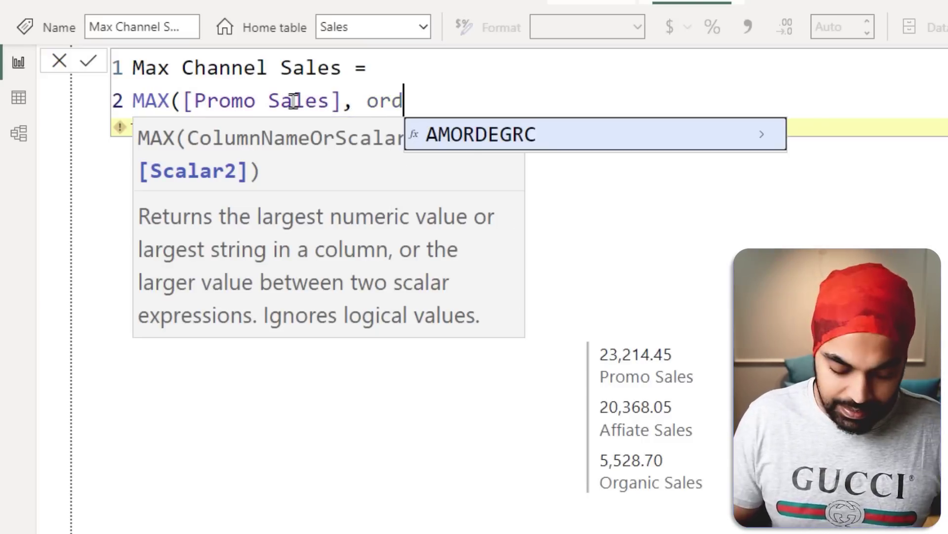
pyautogui.press('BackSpace')
pyautogui.write('ga')
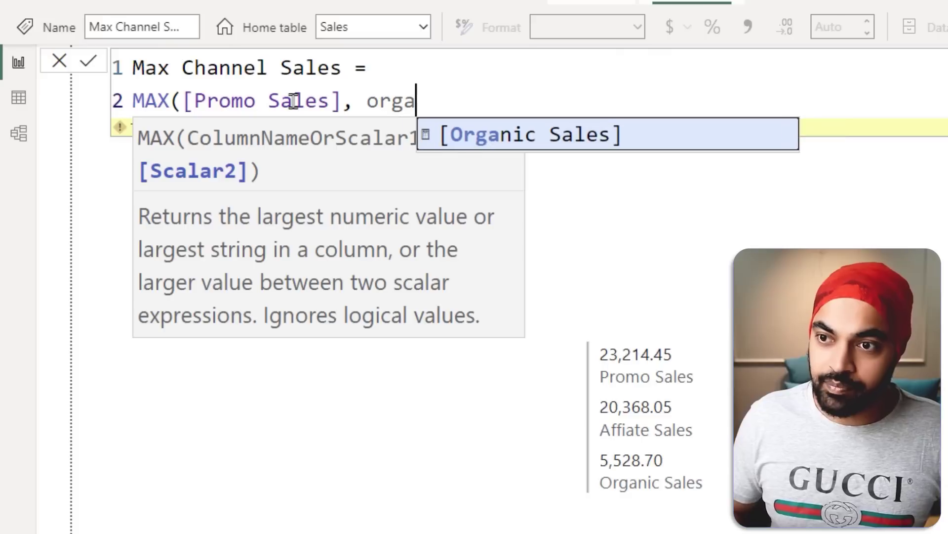
pyautogui.press('Tab')
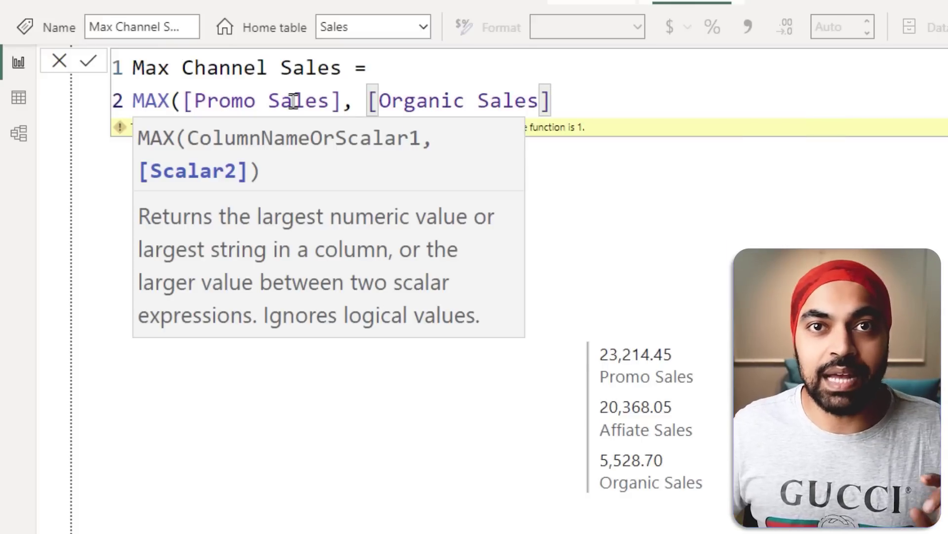
pyautogui.moveTo(286, 98); pyautogui.dragTo(308, 87)
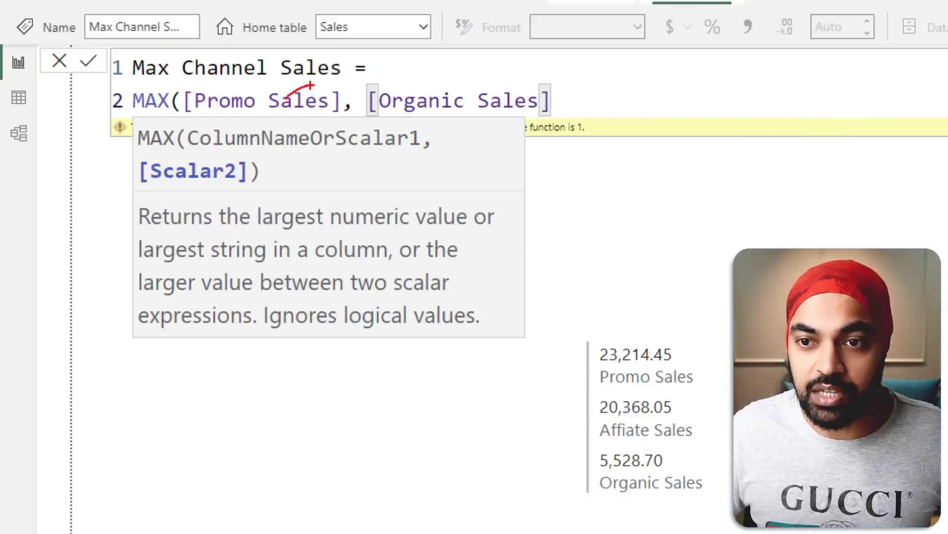
pyautogui.moveTo(466, 104); pyautogui.dragTo(484, 85)
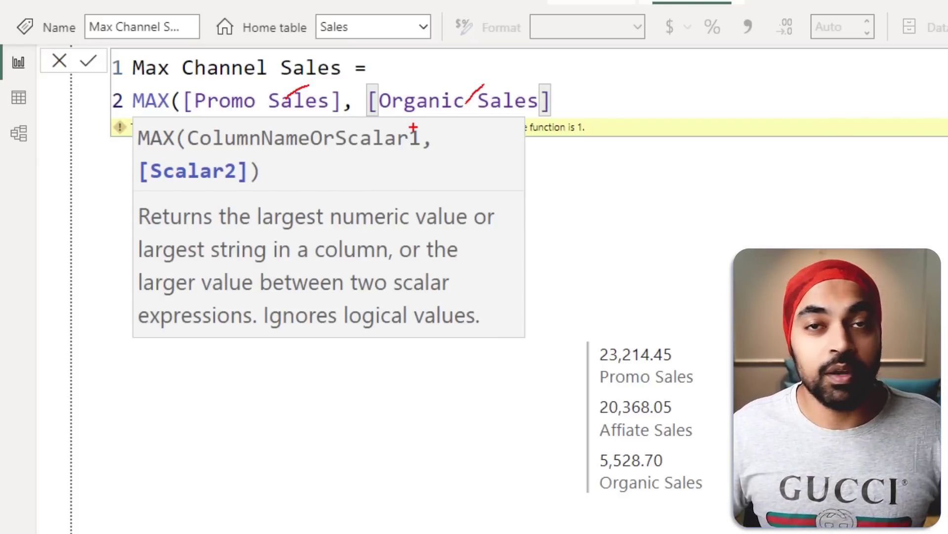
pyautogui.press('Escape')
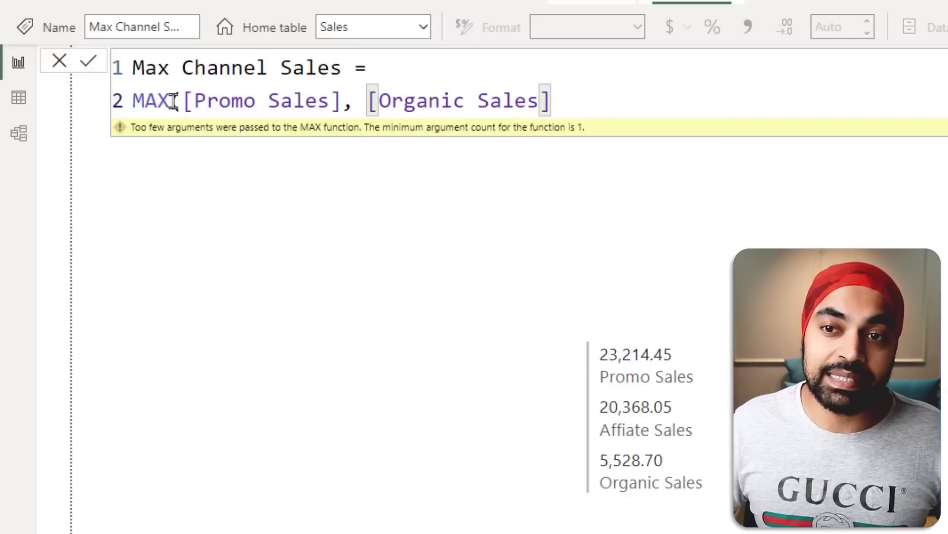
# - Replace the MAX expression in the Max Channel Sales measure with a MAXX function, starting its arguments on a new line
pyautogui.moveTo(170, 101); pyautogui.dragTo(525, 127)
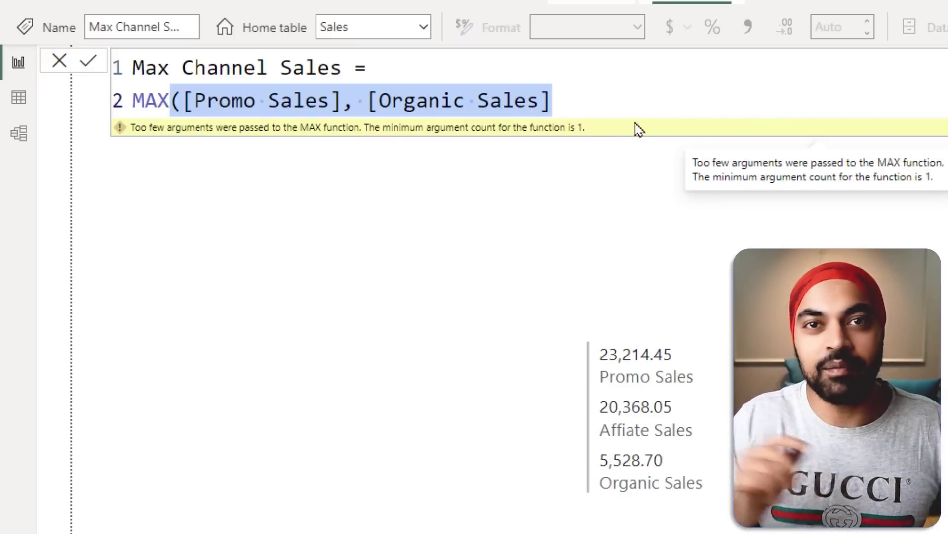
pyautogui.press('BackSpace')
pyautogui.press('BackSpace')
pyautogui.press('BackSpace')
pyautogui.press('BackSpace')
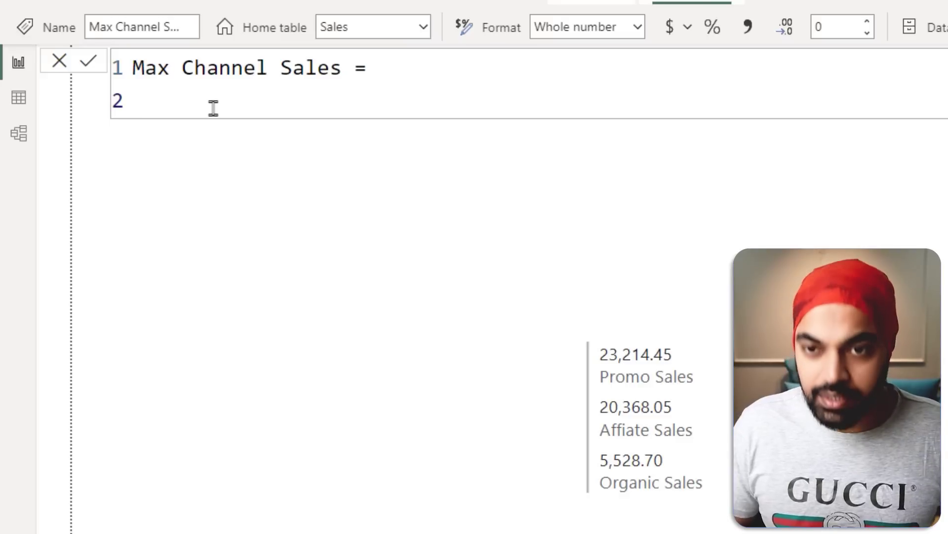
pyautogui.write('maxx')
pyautogui.press('Tab')
pyautogui.hotkey('shift', 'Return')
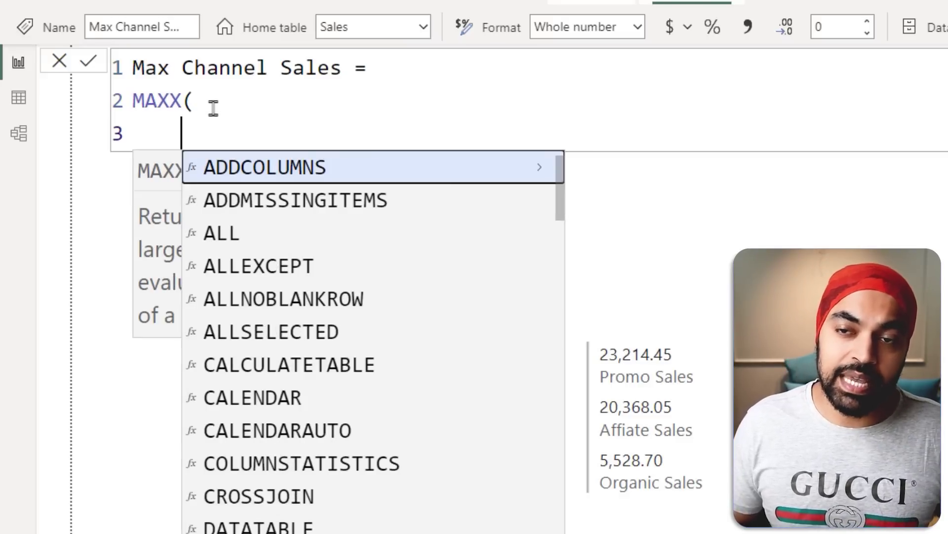
# - Enter the MAXX table argument as { [Promo Sales], [Organic Sales], [Affiate Sales] }
pyautogui.write('[')
pyautogui.press('BackSpace')
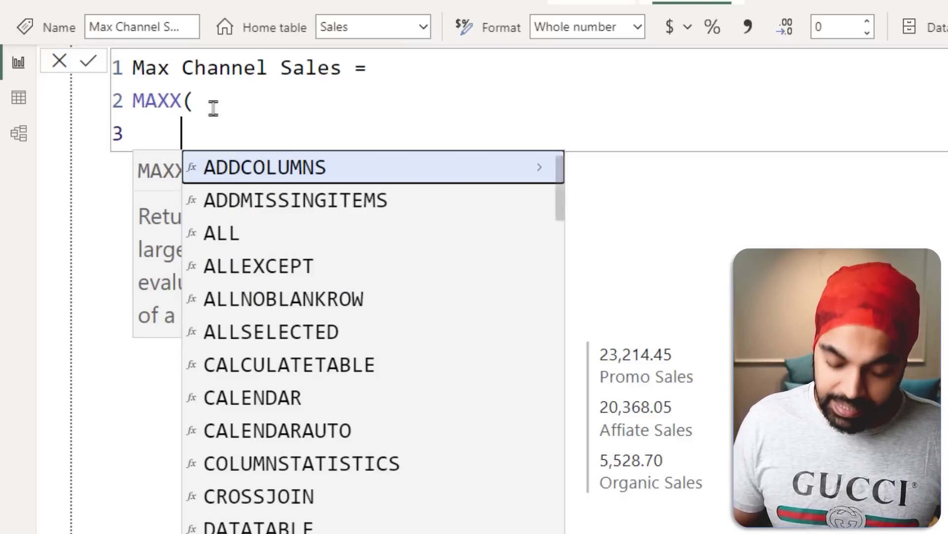
pyautogui.write('{')
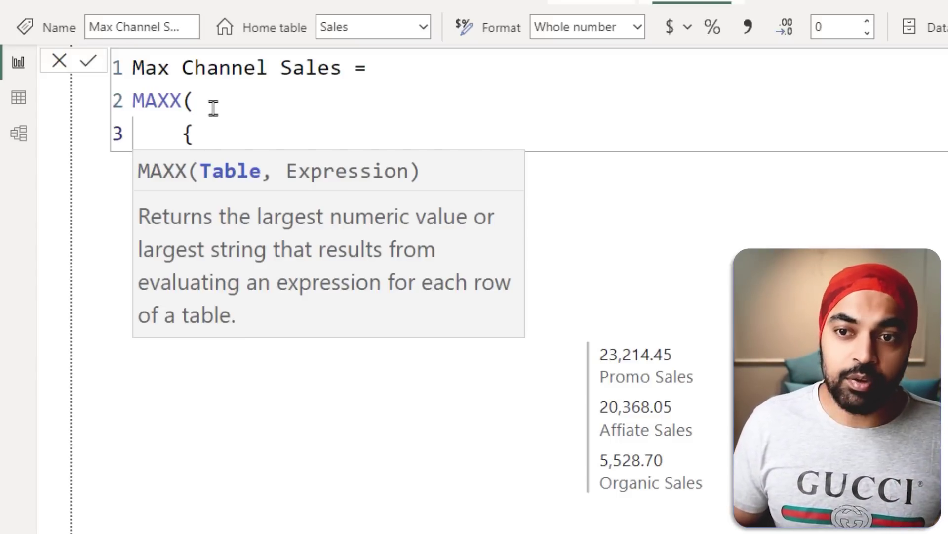
pyautogui.write('[')
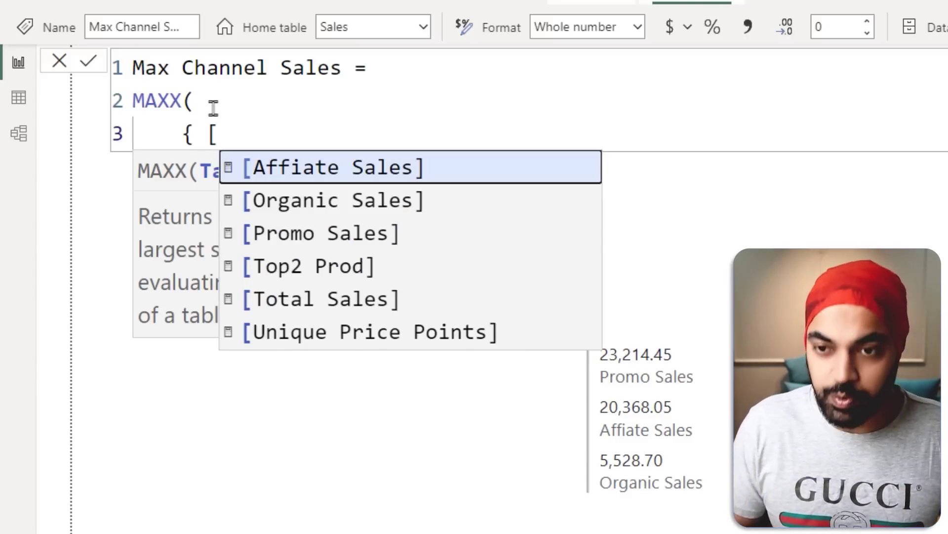
pyautogui.write('pro')
pyautogui.press('Tab')
pyautogui.write(', [p')
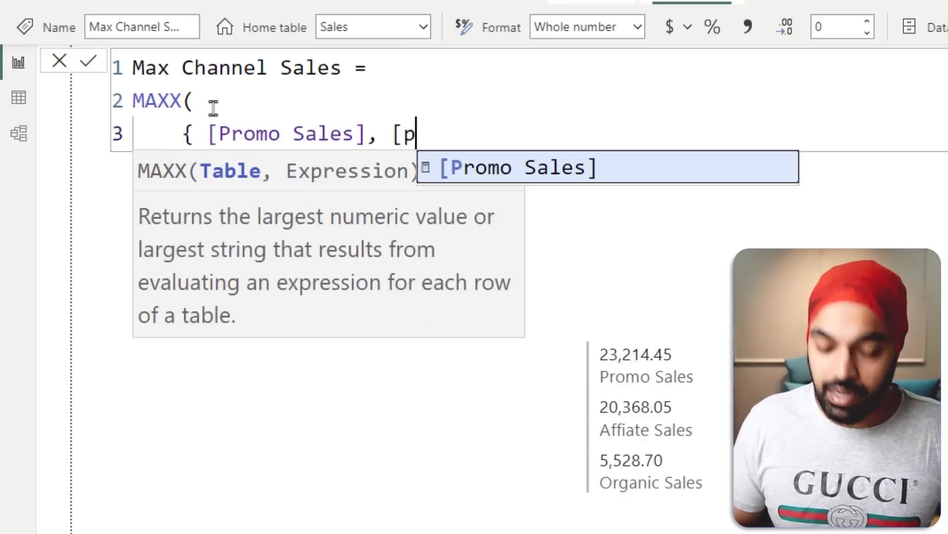
pyautogui.press('BackSpace')
pyautogui.write('or')
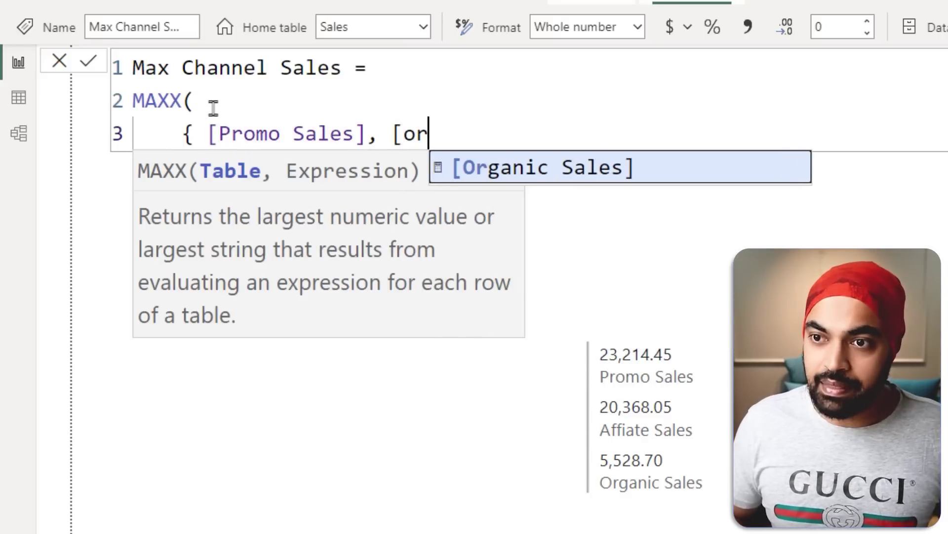
pyautogui.press('Tab')
pyautogui.write(', [af')
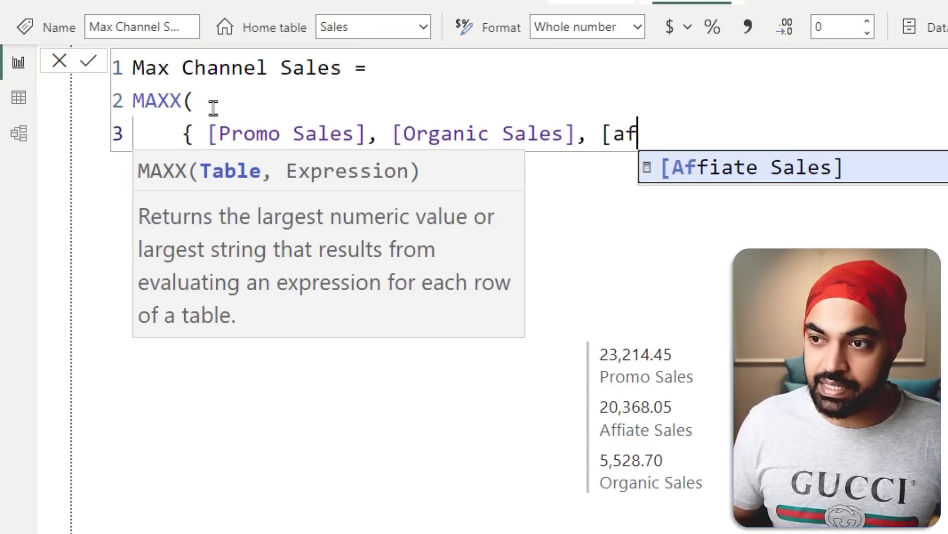
pyautogui.press('Tab')
pyautogui.write('}')
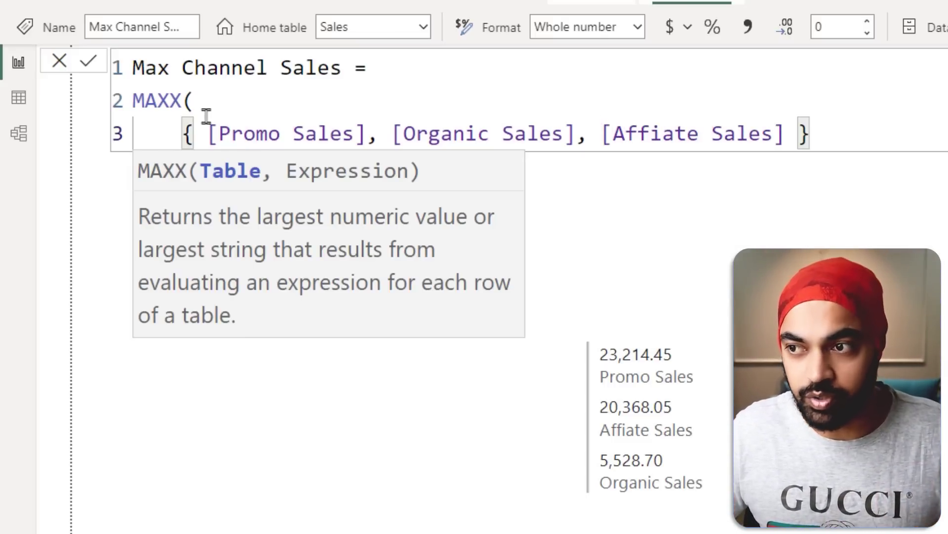
# - Add [Value] on a new line as the MAXX expression and close the Max Channel Sales formula
pyautogui.write(',')
pyautogui.press('Return')
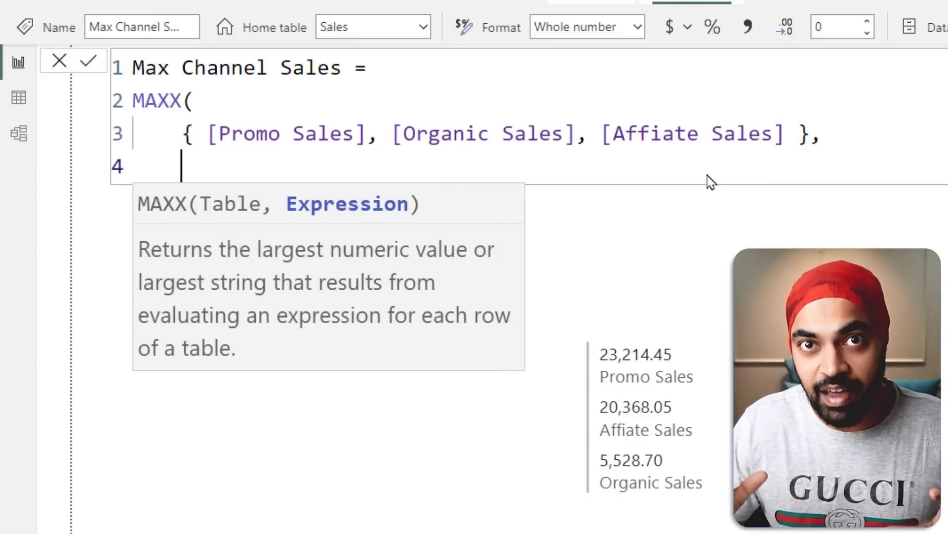
pyautogui.write('[v')
pyautogui.press('Tab')
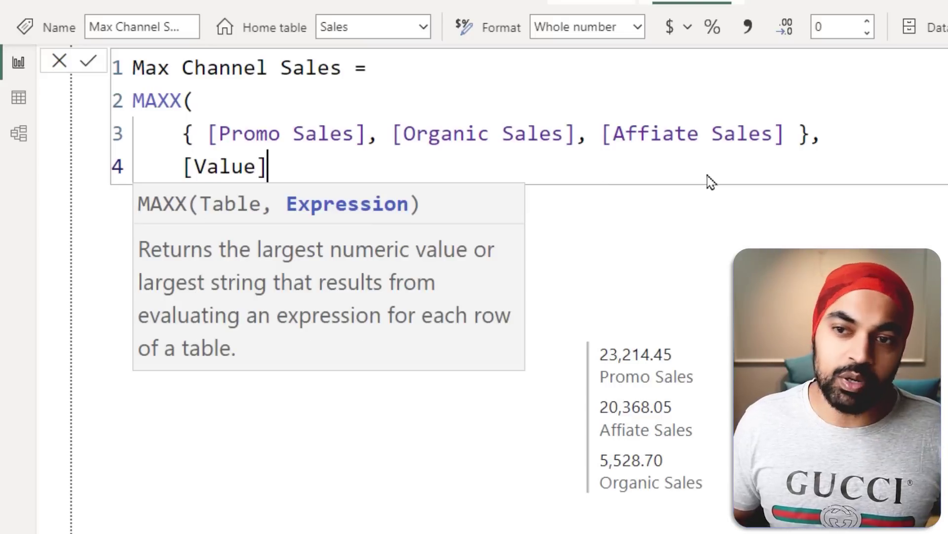
pyautogui.press('Return')
pyautogui.write(')')
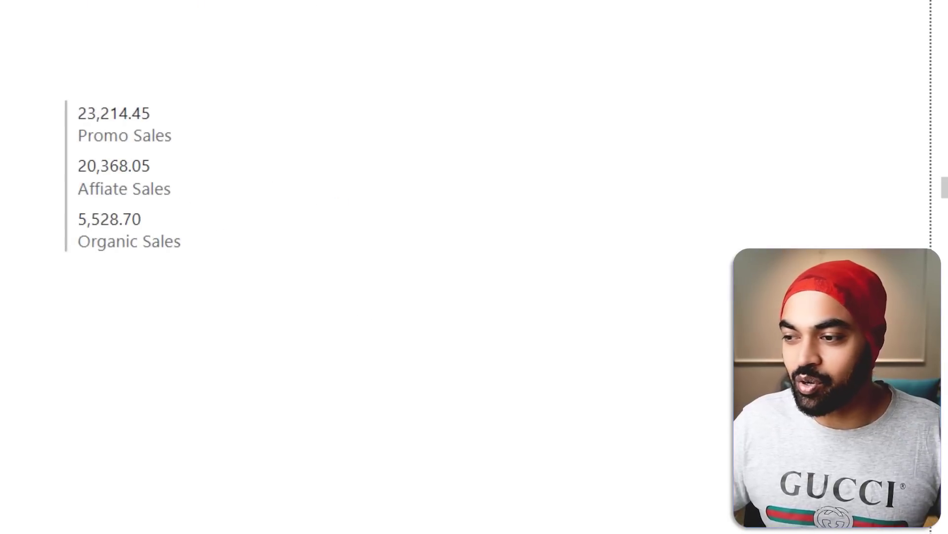
# - Place the Max Channel Sales card beside the multi-row card and compare it with the Promo Sales value
pyautogui.moveTo(942, 186); pyautogui.dragTo(488, 185)
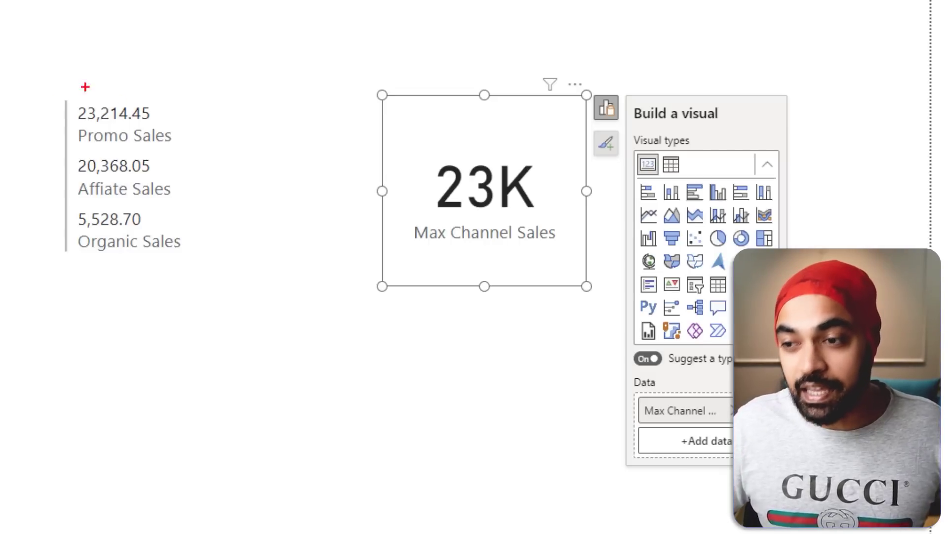
pyautogui.moveTo(41, 87)
pyautogui.mouseDown()
pyautogui.moveTo(220, 165)
pyautogui.moveTo(410, 200)
pyautogui.moveTo(379, 208)
pyautogui.mouseUp()
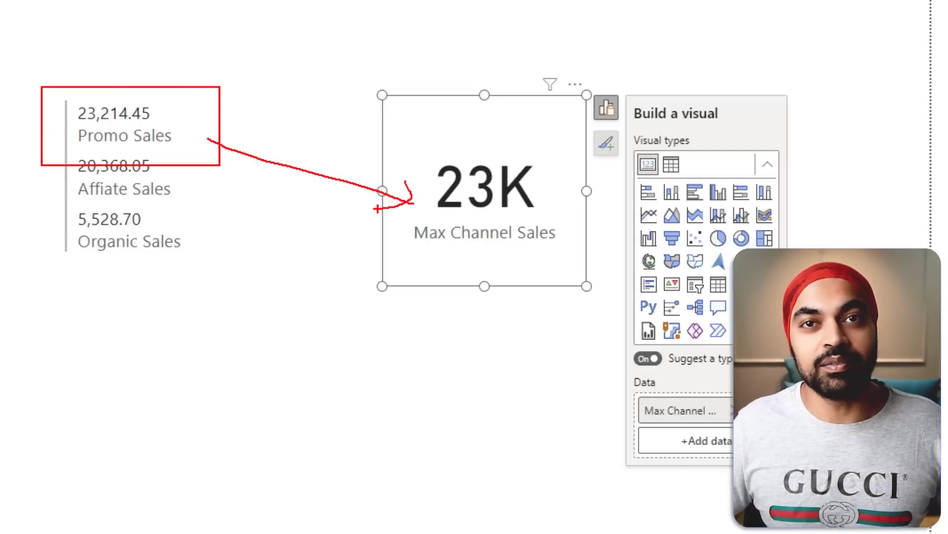
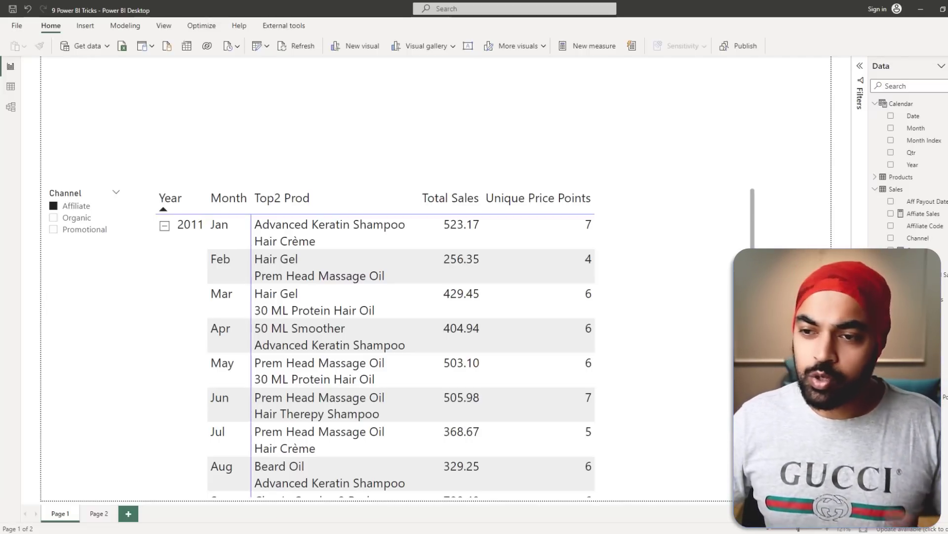
# - Set the matrix's grid row padding to 4 and raise it by one further increment
pyautogui.click(705, 252)
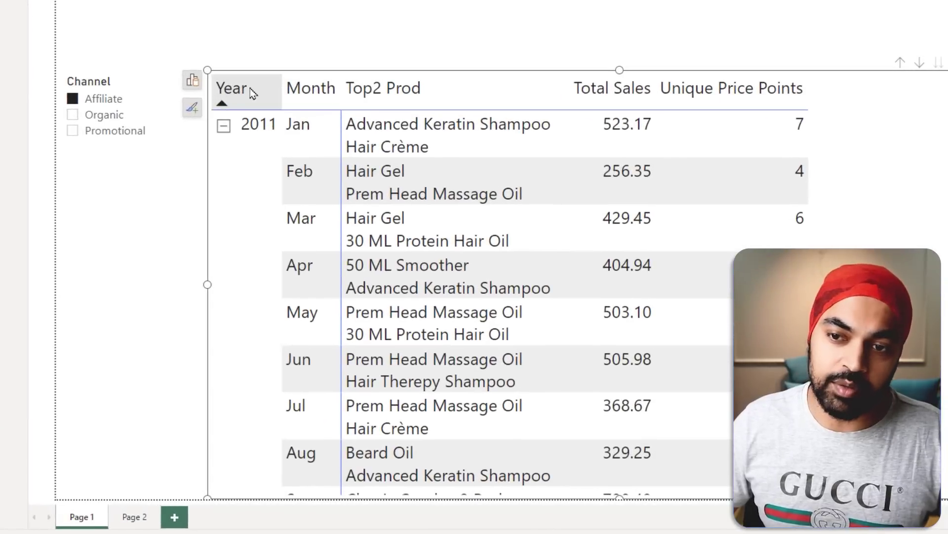
pyautogui.click(192, 107)
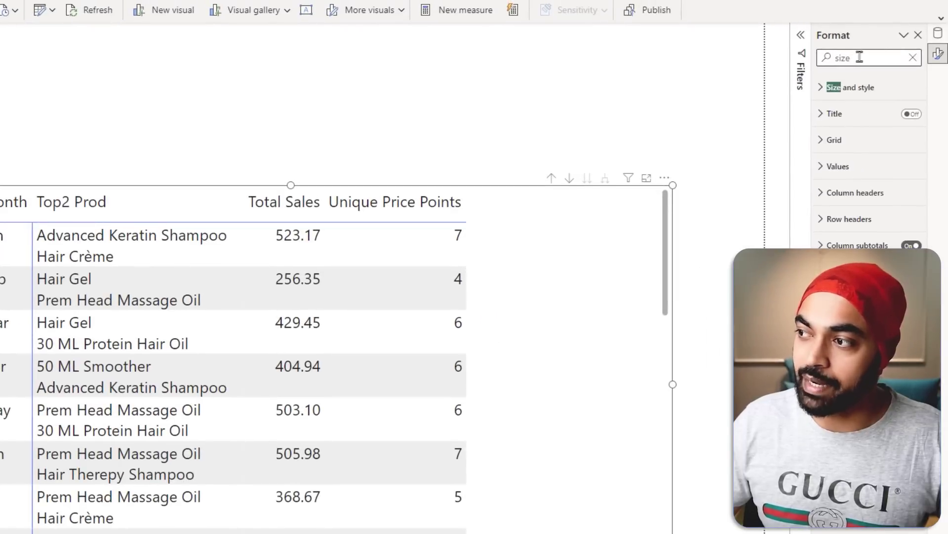
pyautogui.hotkey('ctrl', 'a')
pyautogui.write('padding')
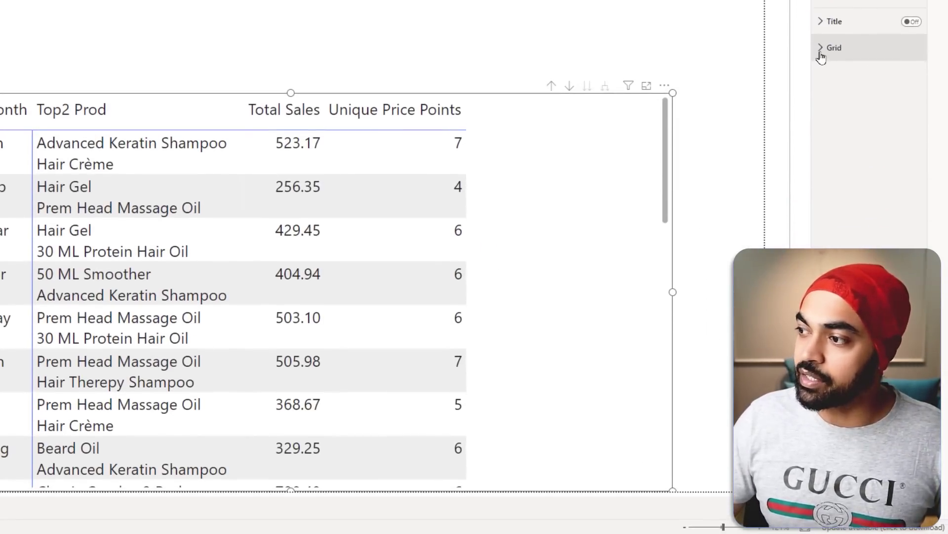
pyautogui.click(822, 61)
pyautogui.click(827, 83)
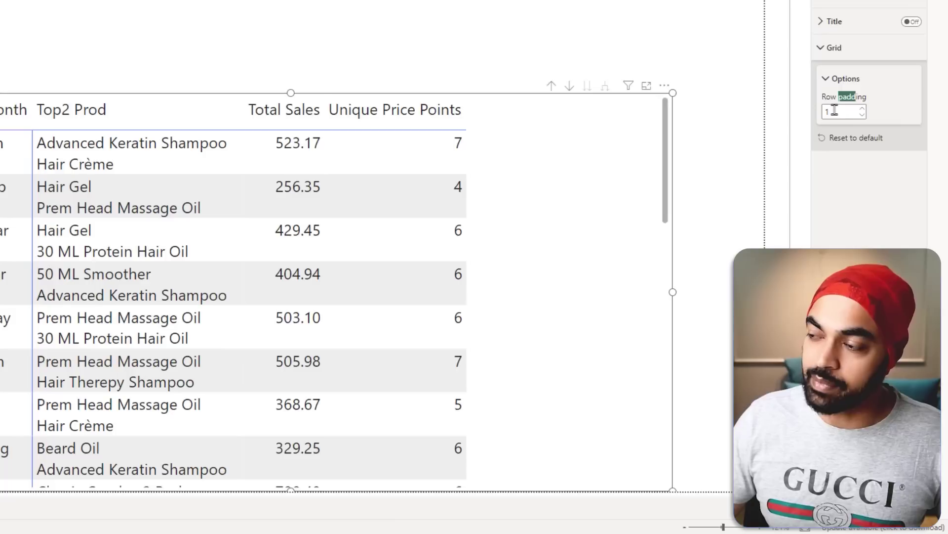
pyautogui.doubleClick(837, 112)
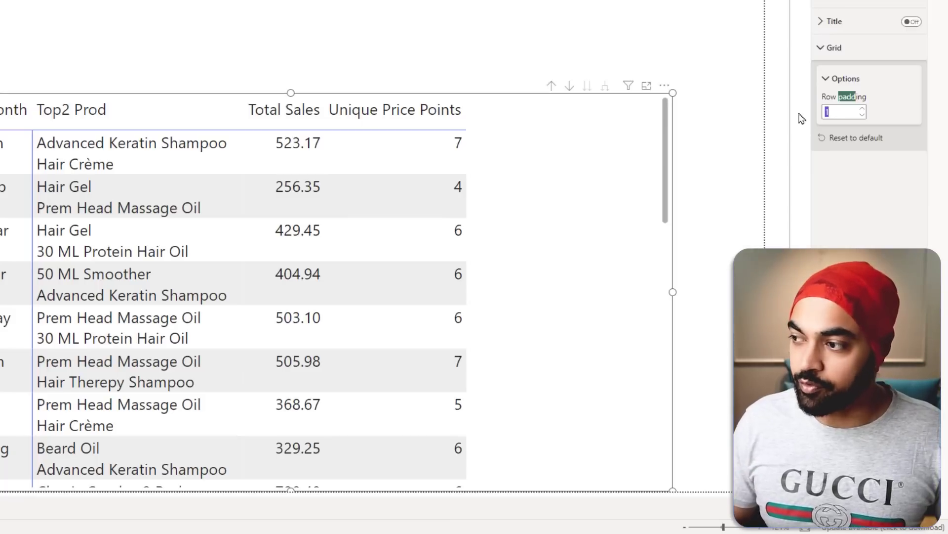
pyautogui.write('4')
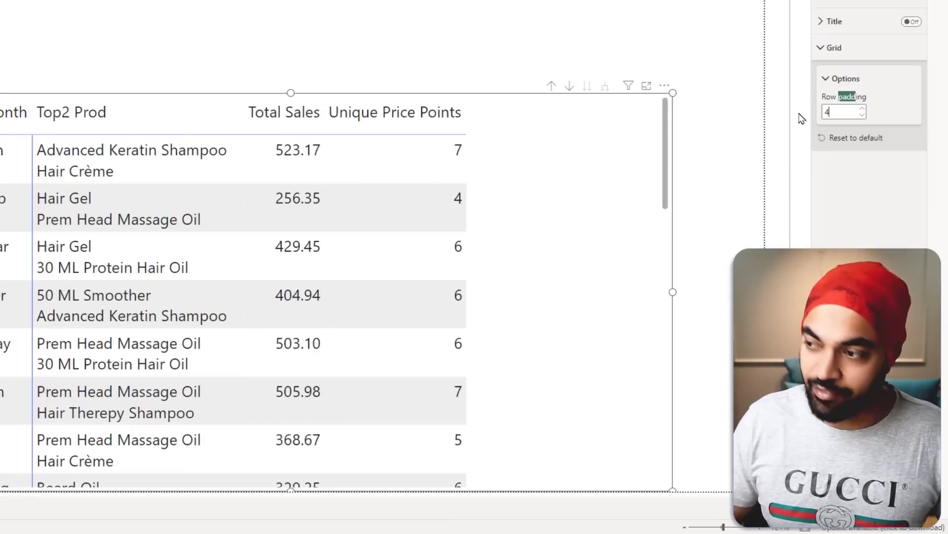
pyautogui.press('Up')
pyautogui.click(262, 23)
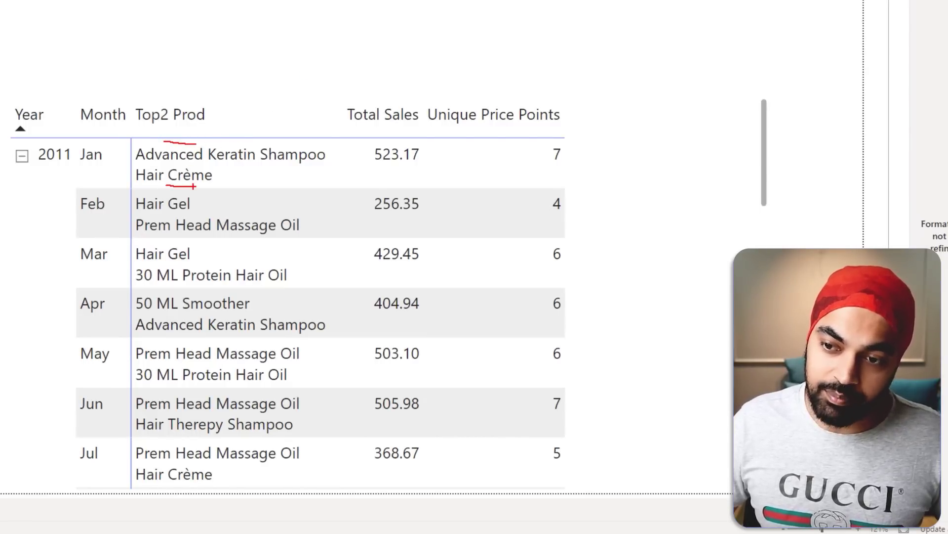
pyautogui.press('Escape')
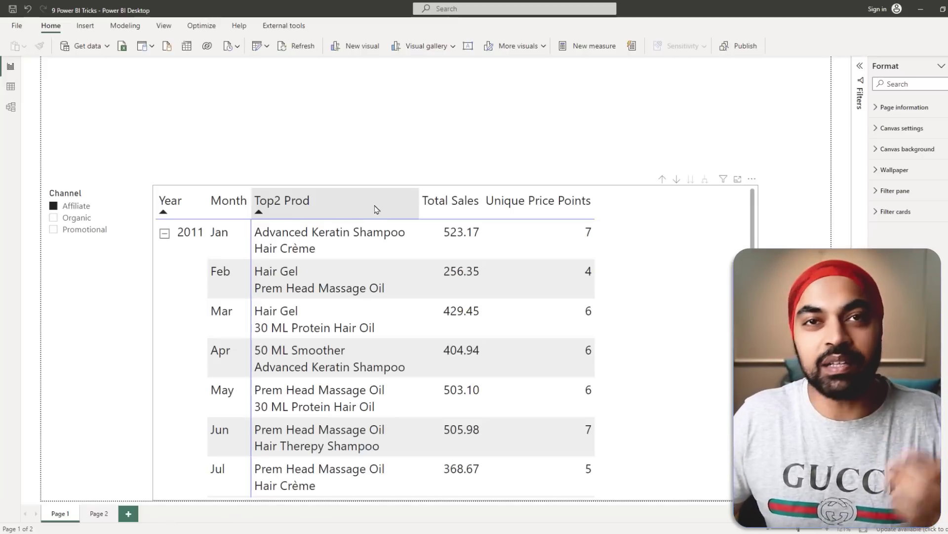
# - Sort the matrix by Top2 Prod and widen that column, finishing with small keyboard increments
pyautogui.moveTo(417, 204)
pyautogui.mouseDown()
pyautogui.moveTo(388, 204)
pyautogui.moveTo(451, 198)
pyautogui.moveTo(430, 198)
pyautogui.mouseUp()
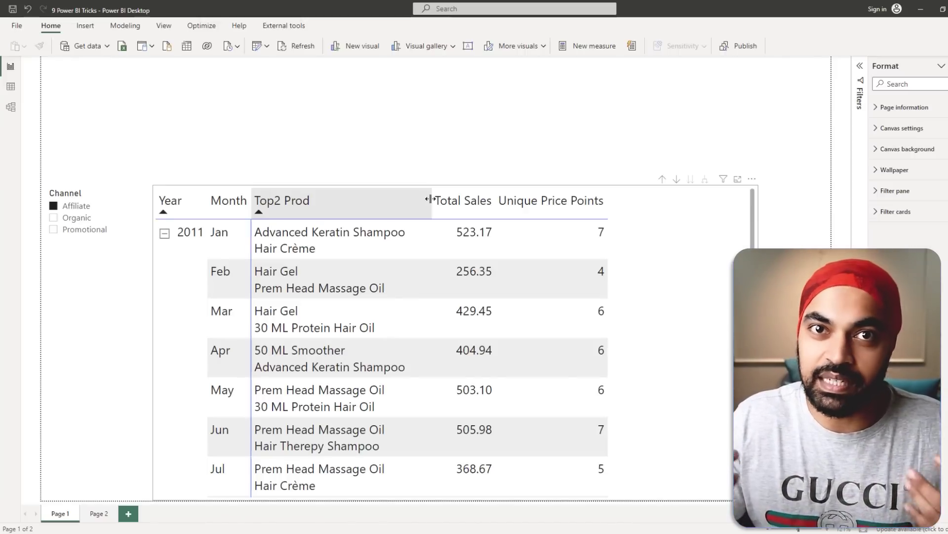
pyautogui.click(317, 202)
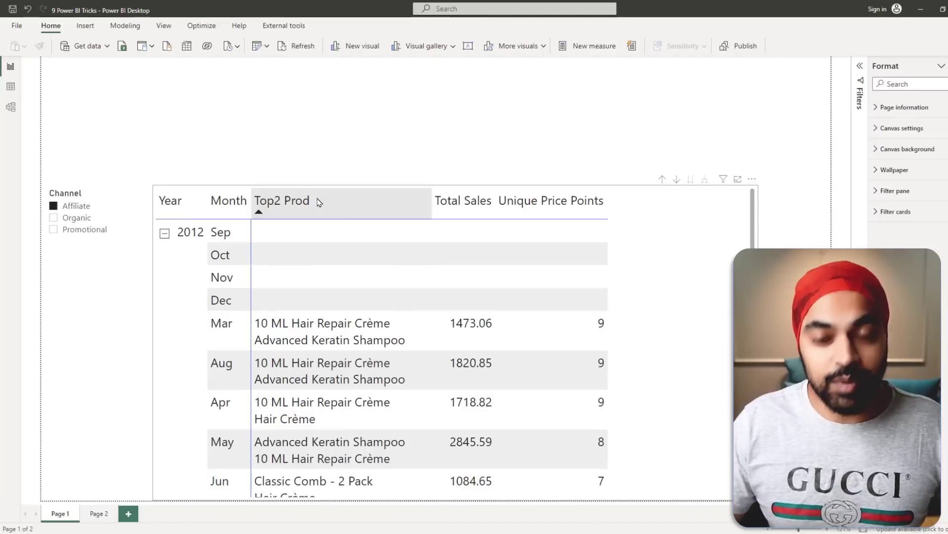
pyautogui.hotkey('shift', 'Right')
pyautogui.hotkey('shift', 'Right')
pyautogui.hotkey('shift', 'Right')
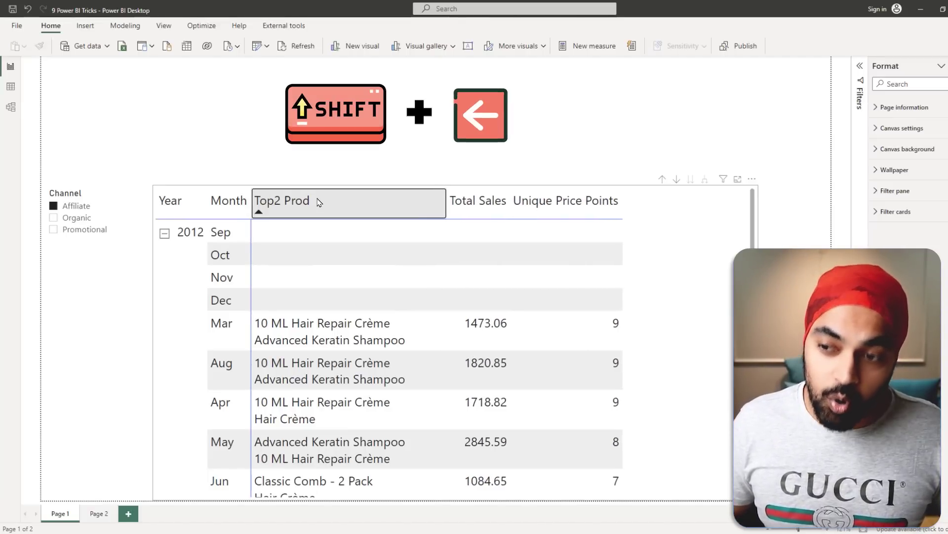
# - Narrow the matrix's Top2 Prod column in small keyboard increments
pyautogui.hotkey('shift', 'Left')
pyautogui.hotkey('shift', 'Left')
pyautogui.hotkey('shift', 'Left')
pyautogui.hotkey('shift', 'Left')
pyautogui.hotkey('shift', 'Left')
pyautogui.hotkey('shift', 'Left')
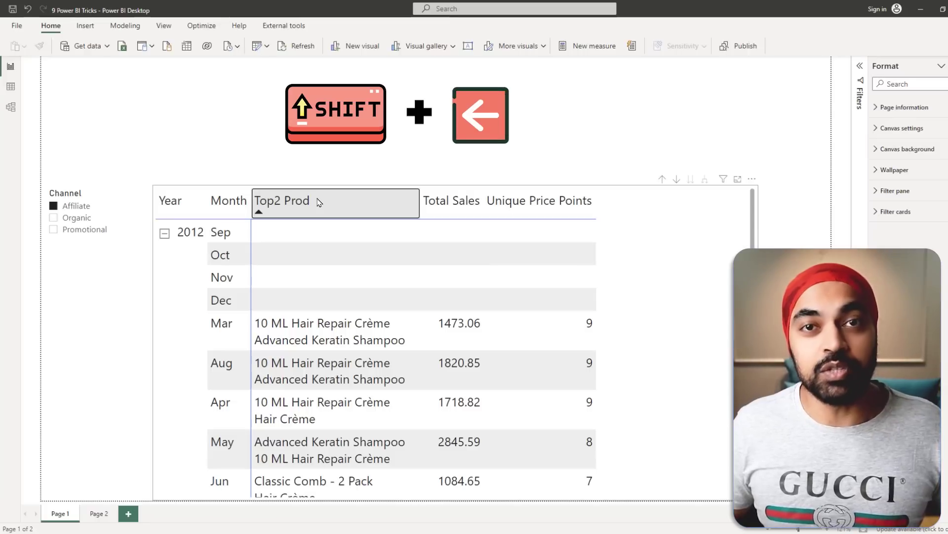
# - Fine-tune the Total Sales column width from the keyboard, widening it slightly and narrowing it again
pyautogui.press('Right')
pyautogui.hotkey('shift', 'Right')
pyautogui.hotkey('shift', 'Right')
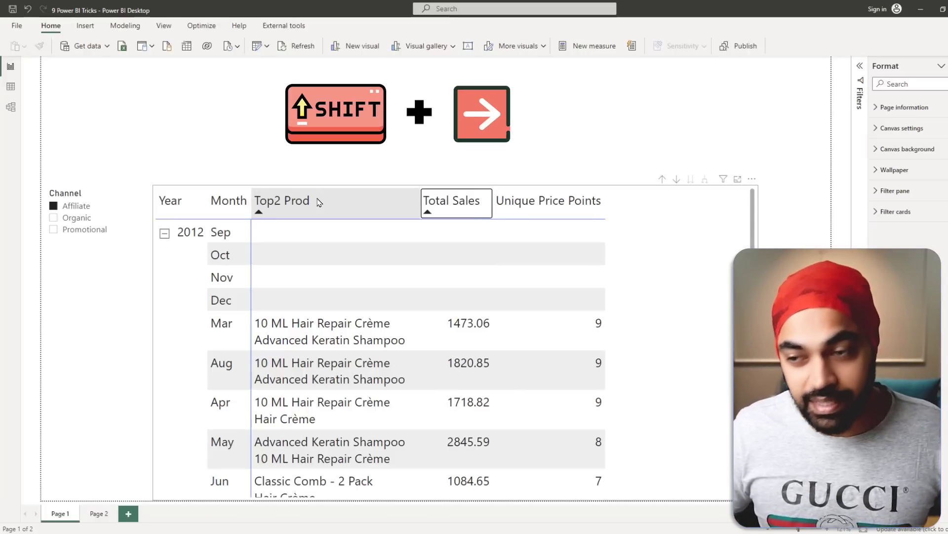
pyautogui.hotkey('shift', 'Left')
pyautogui.hotkey('shift', 'Left')
pyautogui.hotkey('shift', 'Left')
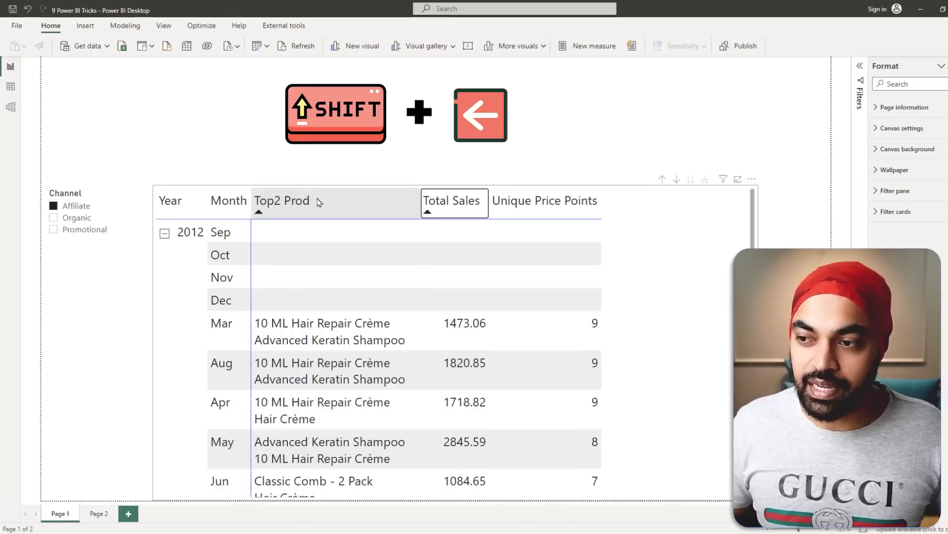
# - Widen the matrix's Unique Price Points column in small keyboard increments
pyautogui.press('Right')
pyautogui.hotkey('shift', 'Right')
pyautogui.hotkey('shift', 'Right')
pyautogui.hotkey('shift', 'Right')
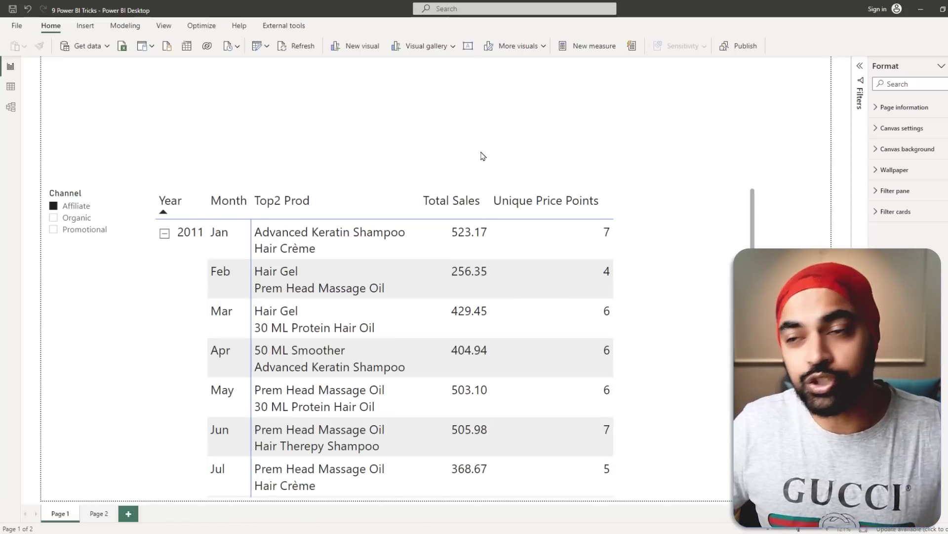
# - Try moving the matrix to another position on the report page and undo the move
pyautogui.moveTo(648, 272); pyautogui.dragTo(659, 233)
pyautogui.hotkey('ctrl', 'z')
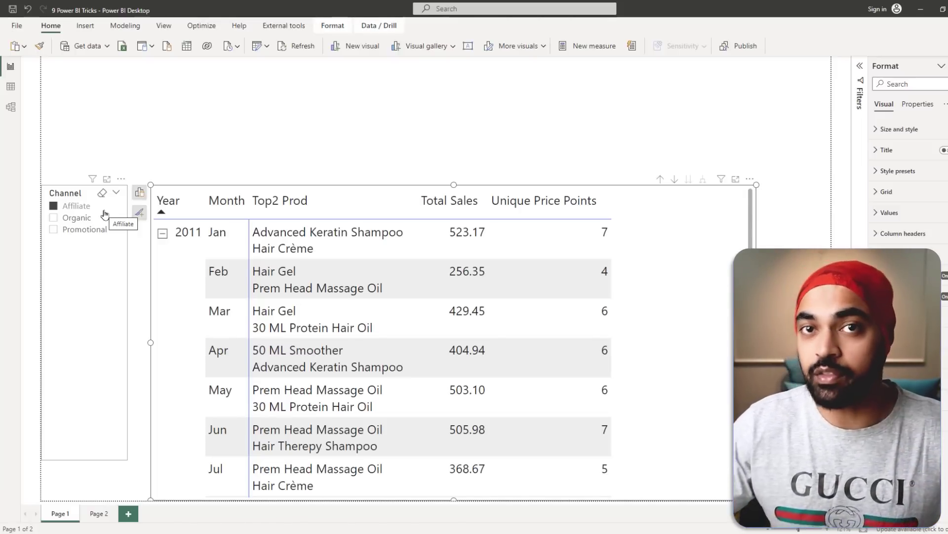
pyautogui.click(259, 107)
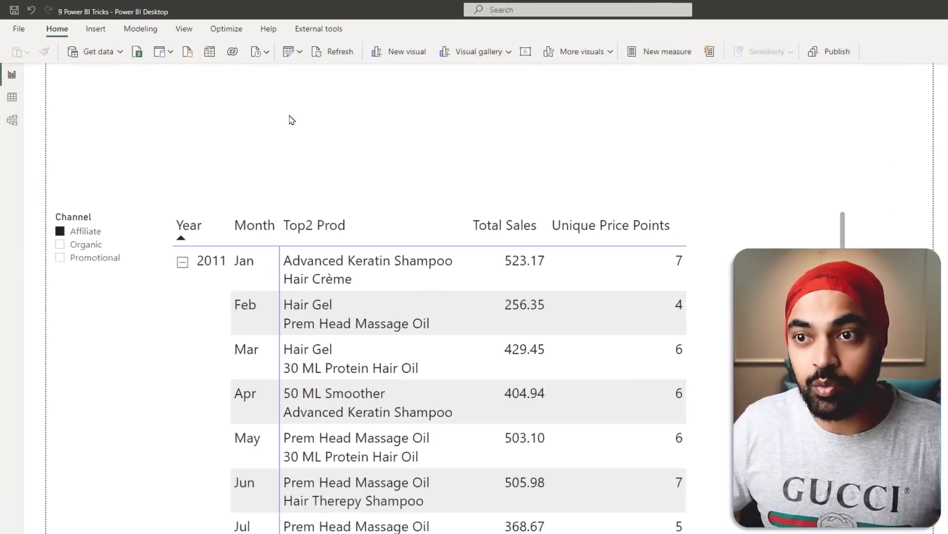
# - Turn on Lock objects for the report and test the lock on the matrix
pyautogui.click(254, 41)
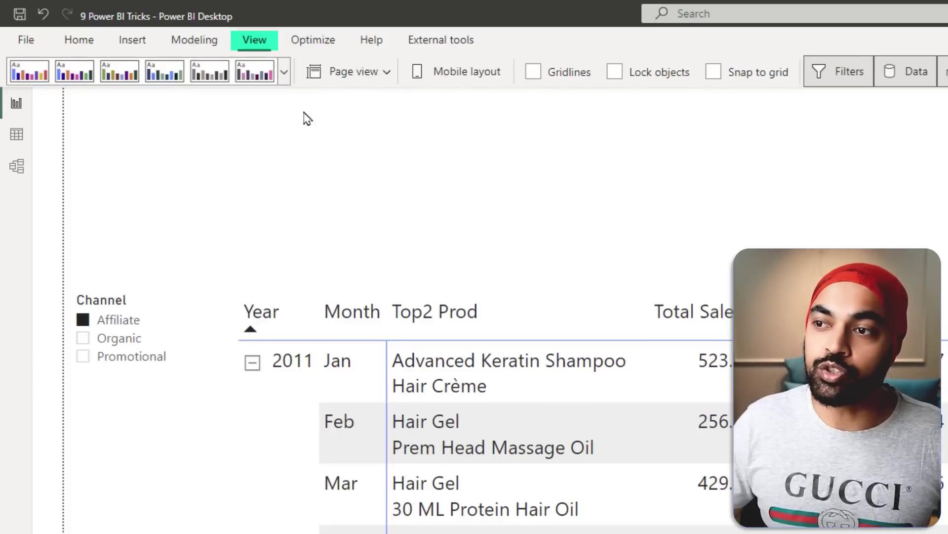
pyautogui.click(641, 78)
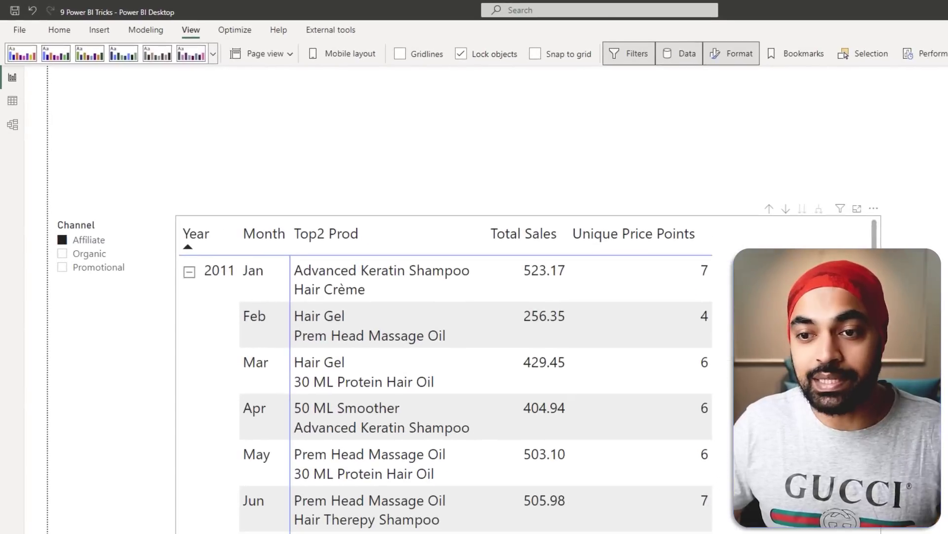
pyautogui.click(241, 355)
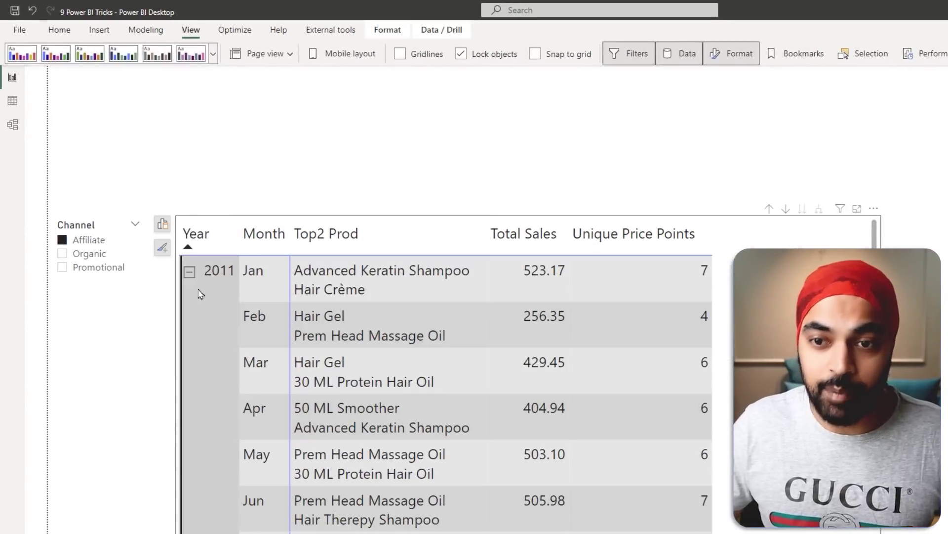
# - Switch the Channel slicer through Organic and Promotional and clear its selection
pyautogui.click(82, 253)
pyautogui.click(83, 268)
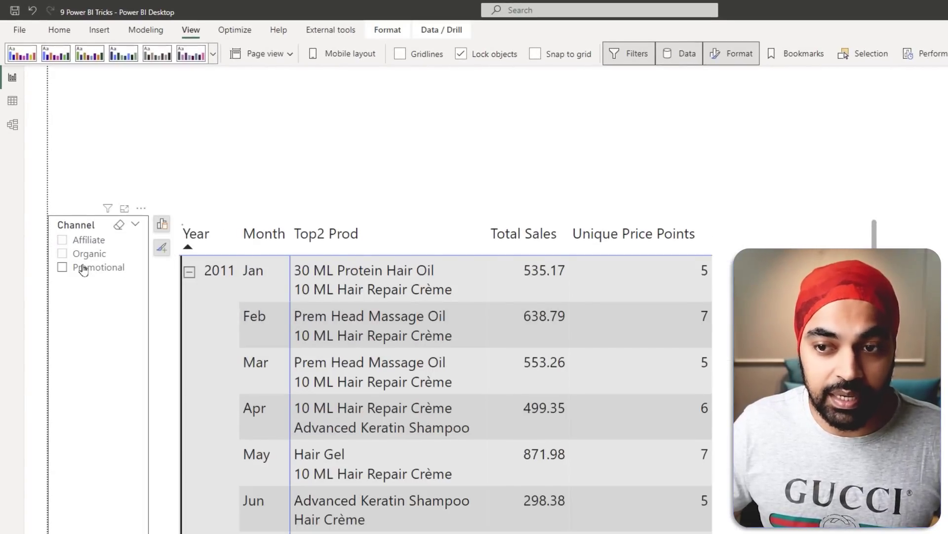
pyautogui.click(220, 146)
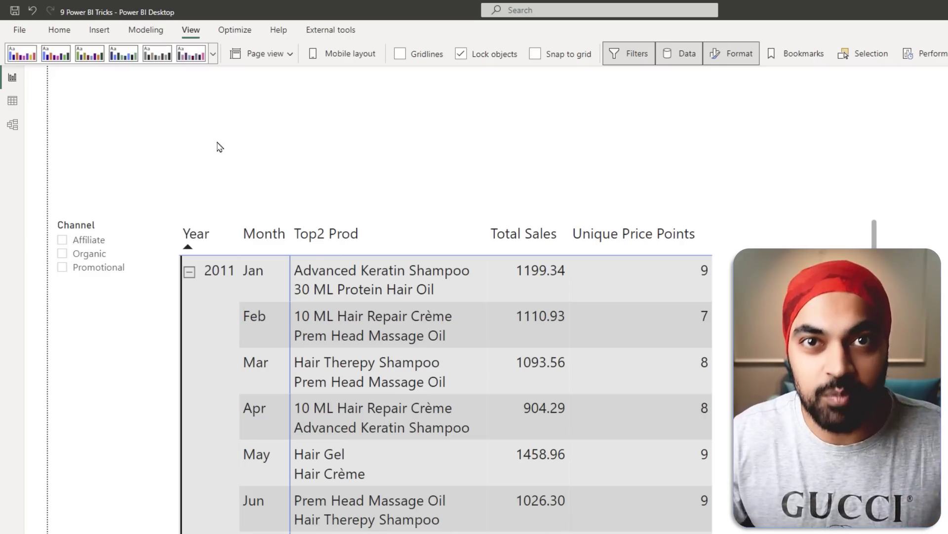